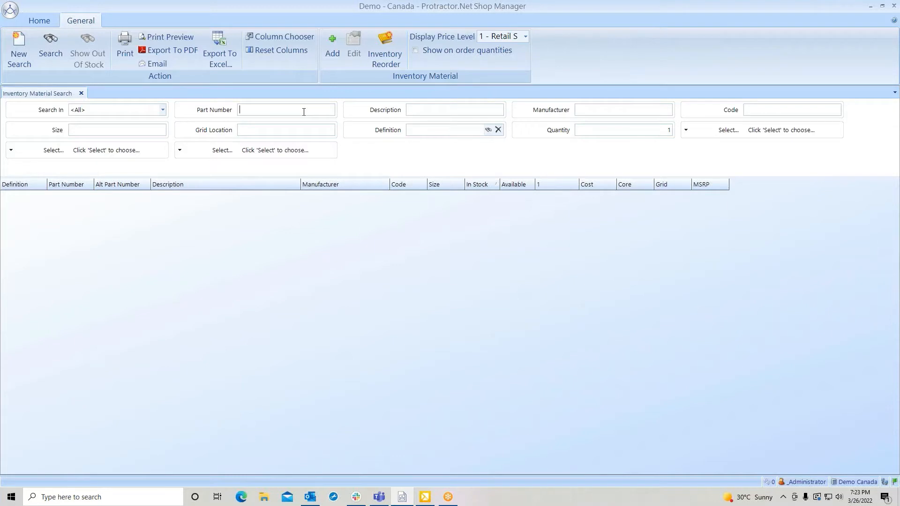
Search inventory materials for part number 5151, including out-of-stock items, and open the wix Engine Oil Filter record for editing.
type("5151")
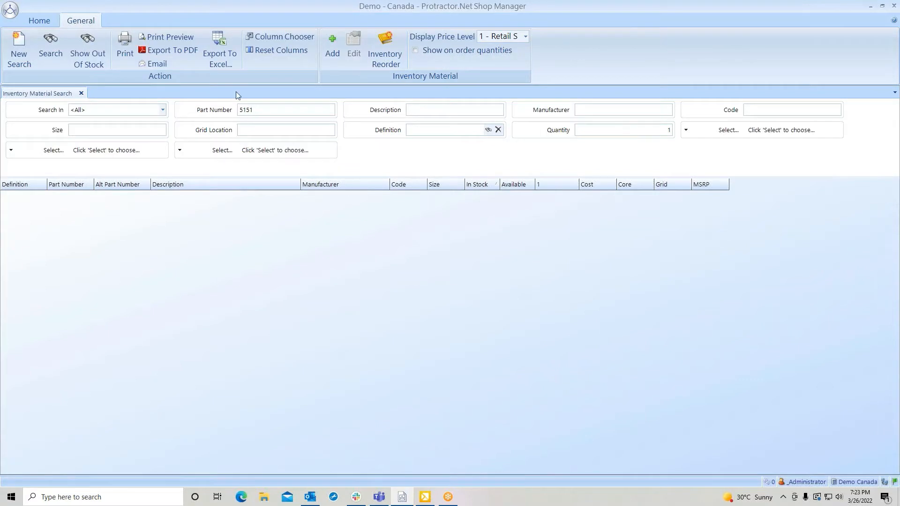
left_click(88, 51)
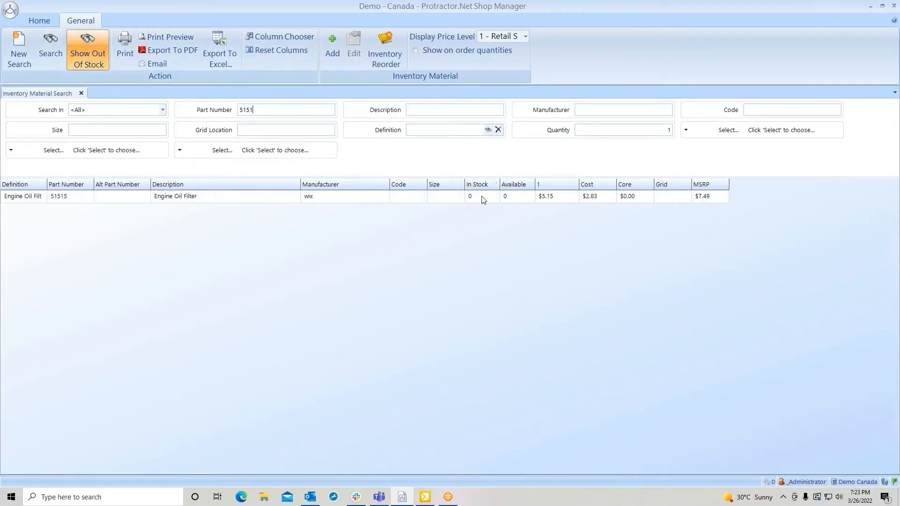
left_click(366, 200)
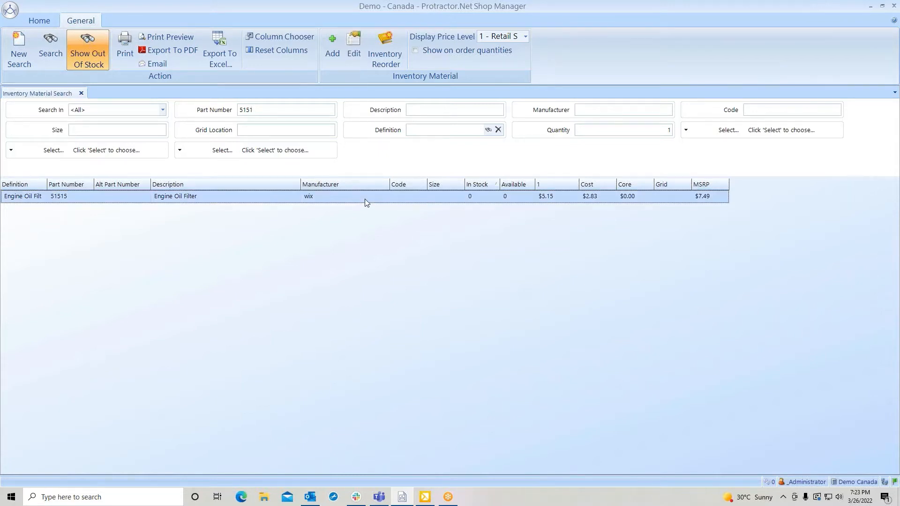
right_click(367, 203)
left_click(381, 223)
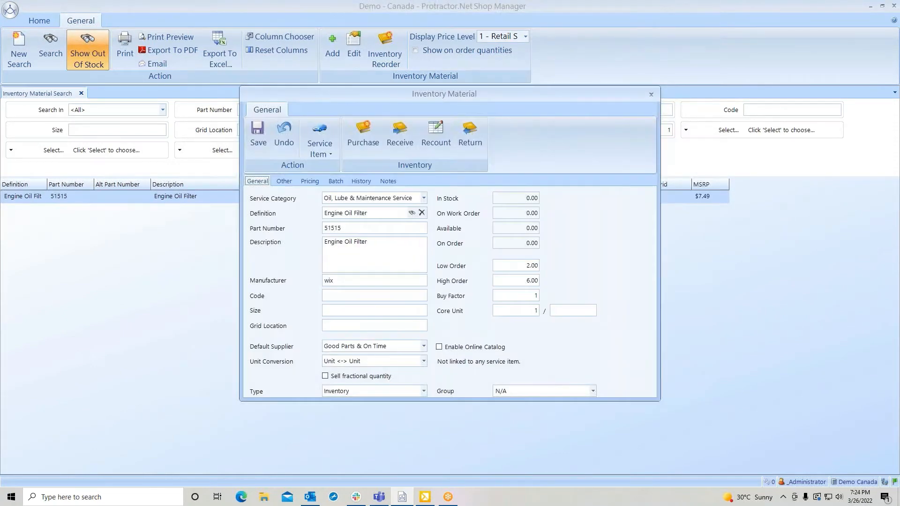
Order 3 engine oil filters from AconneX Parts Supplier on a new purchase order and save the material record.
left_click(368, 134)
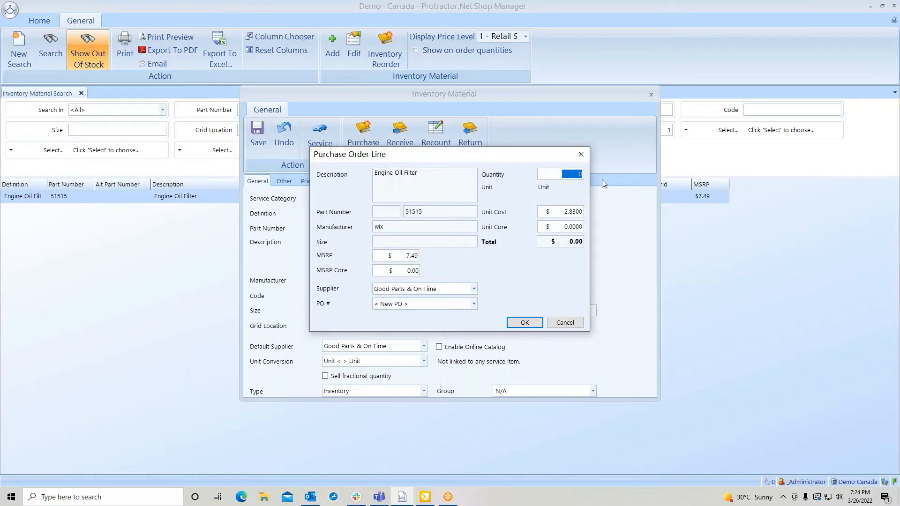
type("3")
left_click(473, 289)
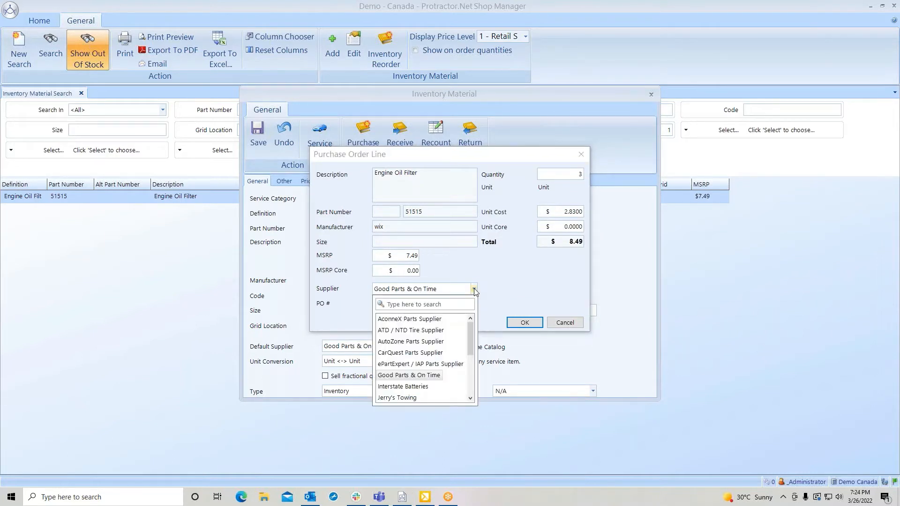
left_click(422, 319)
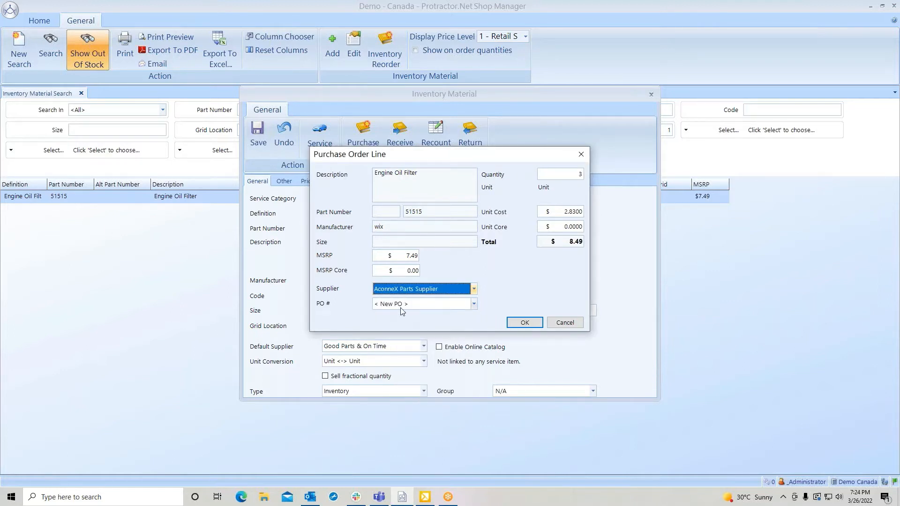
left_click(532, 323)
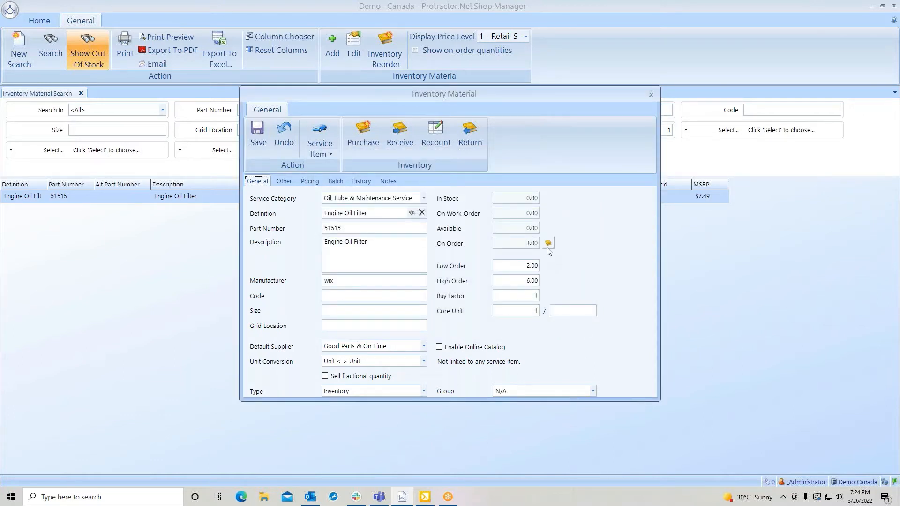
left_click(257, 132)
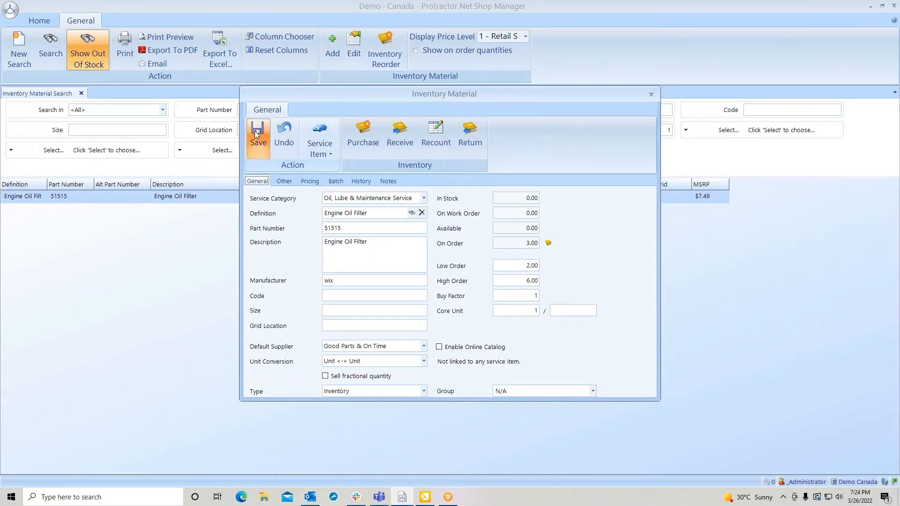
Find the AconneX Parts Supplier inventory order among the purchase orders and mark it as placed.
left_click(46, 24)
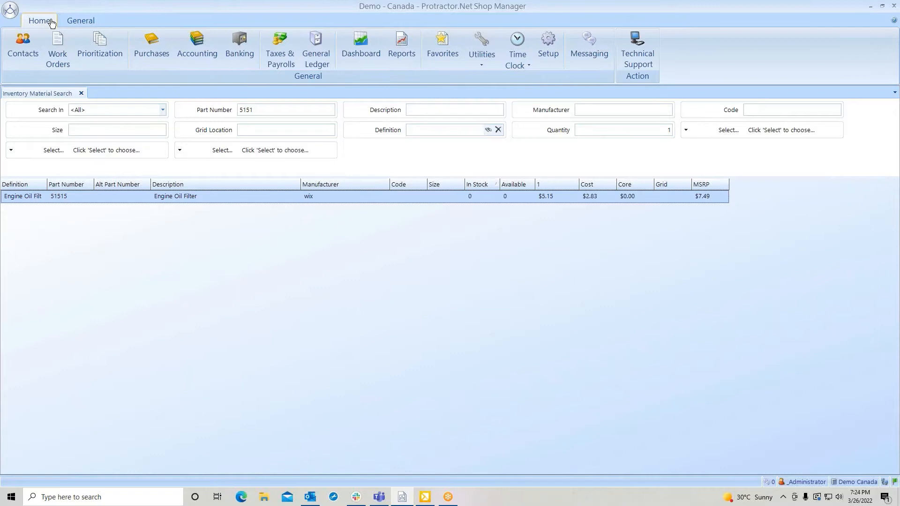
left_click(154, 42)
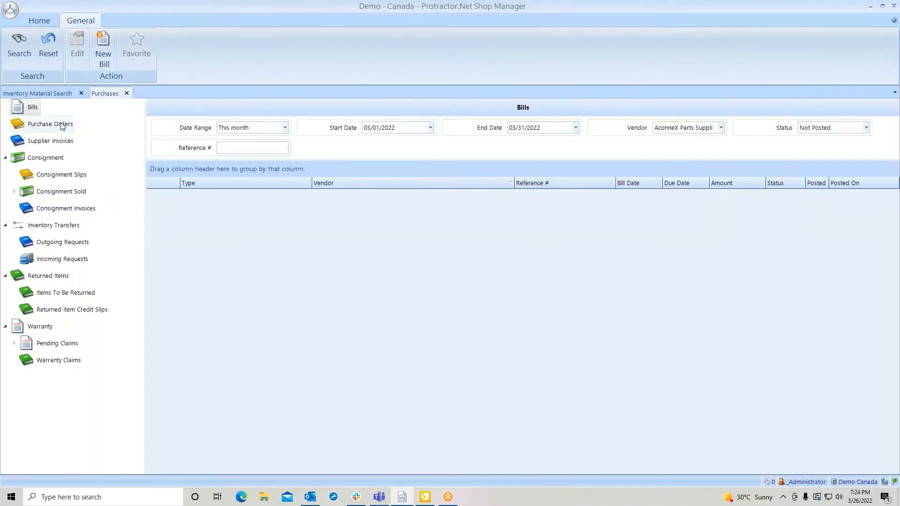
left_click(61, 125)
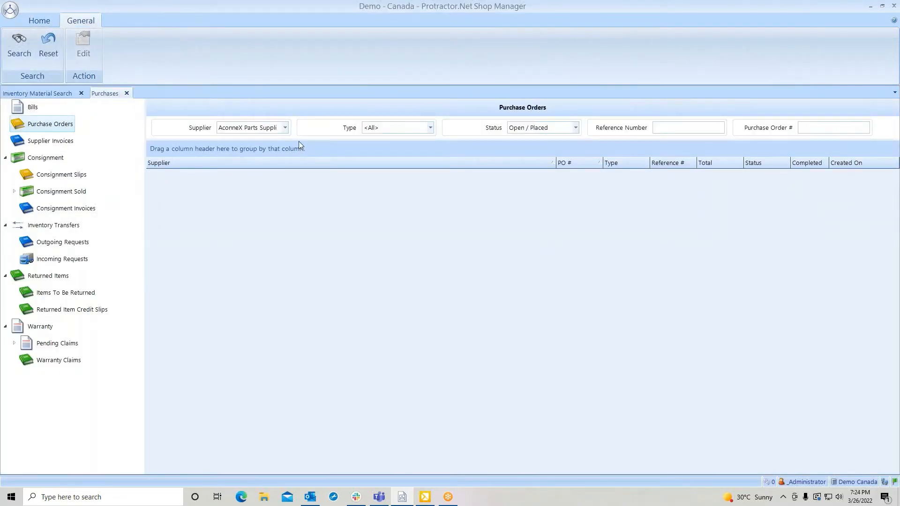
left_click(19, 46)
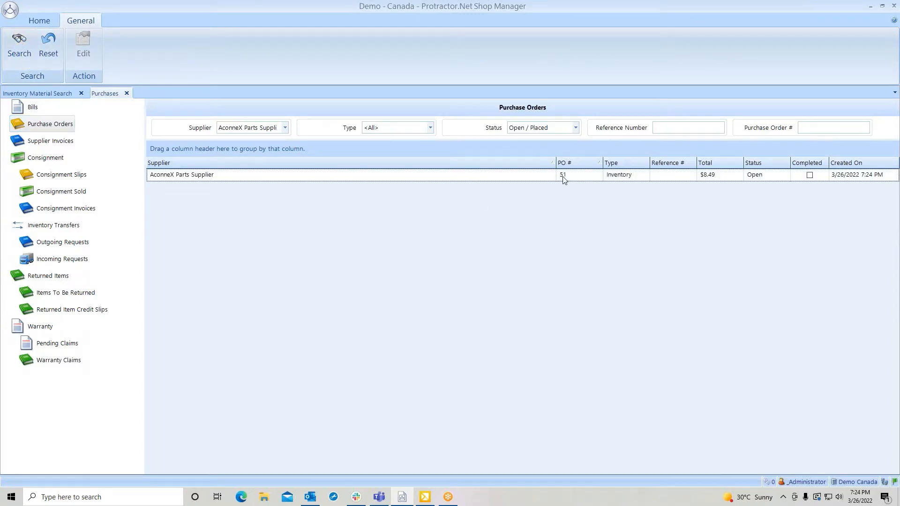
double_click(506, 176)
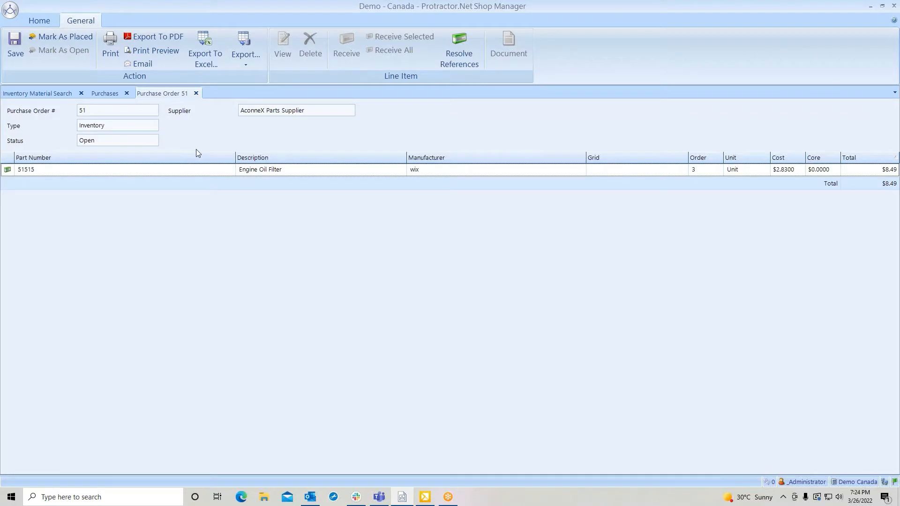
left_click(76, 39)
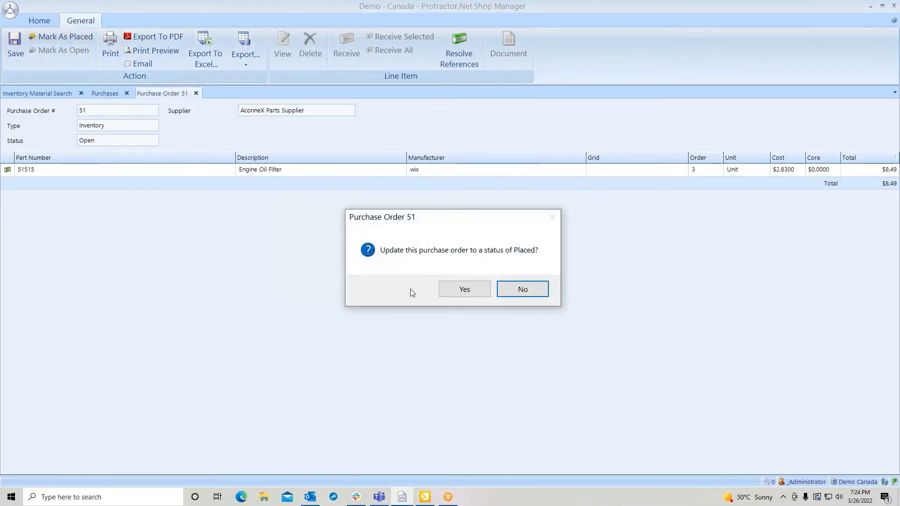
left_click(465, 290)
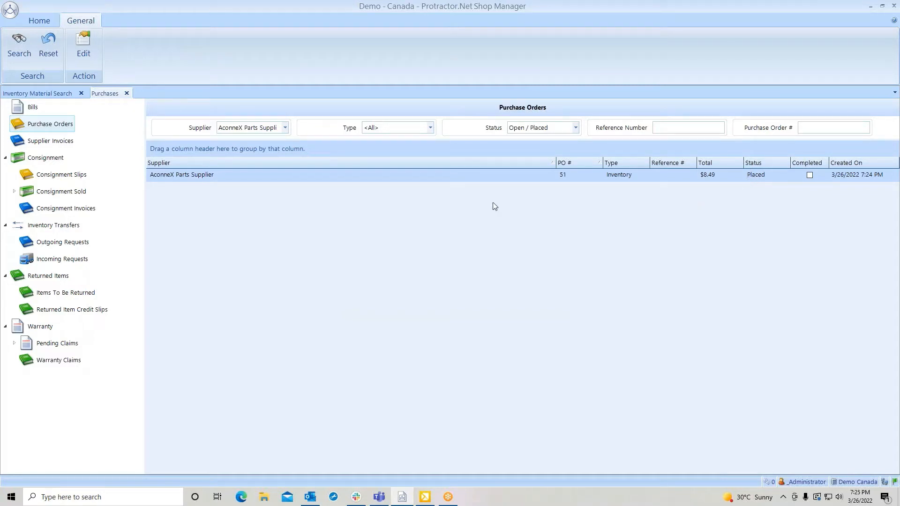
Reopen the placed AconneX purchase order and set the engine oil filter line's back order quantity to 1.
double_click(426, 174)
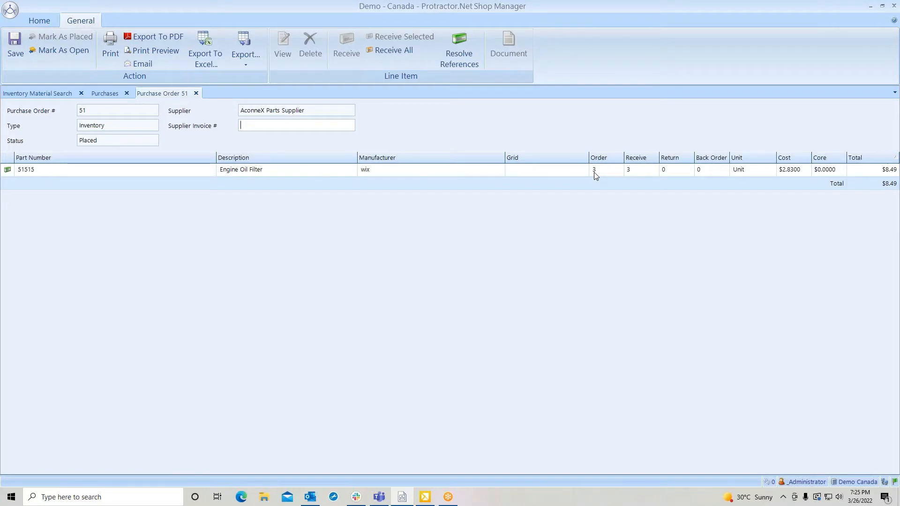
left_click(629, 171)
left_click(702, 172)
type("1")
key("Tab")
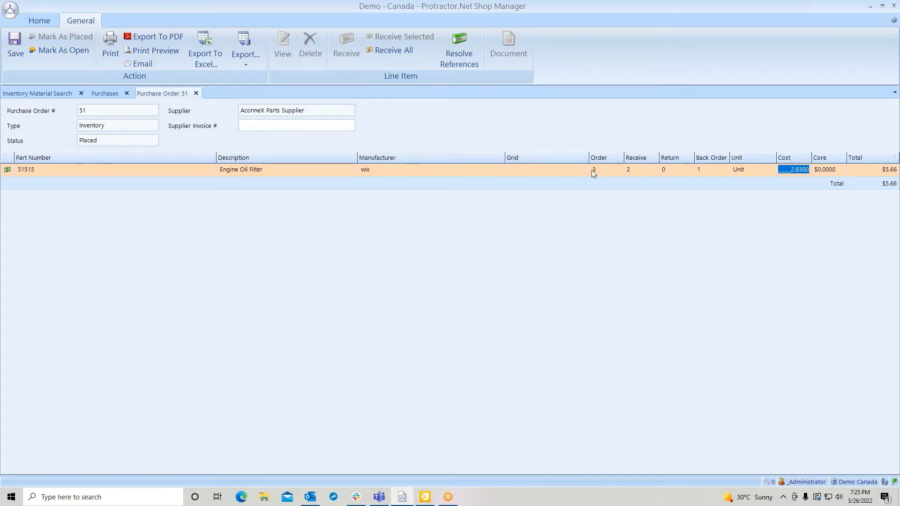
Enter supplier invoice number 326inv and receive all items of the order onto that new supplier invoice.
left_click(263, 125)
type("3")
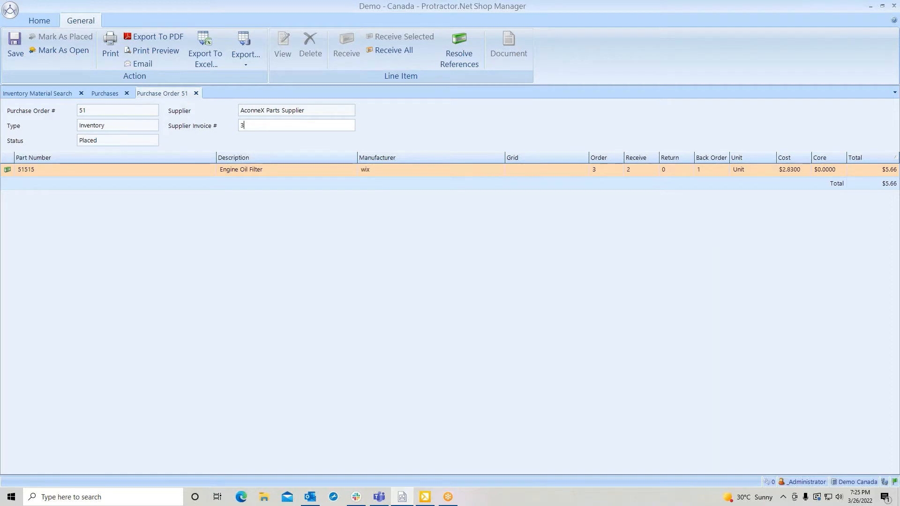
type("26inv")
left_click(388, 52)
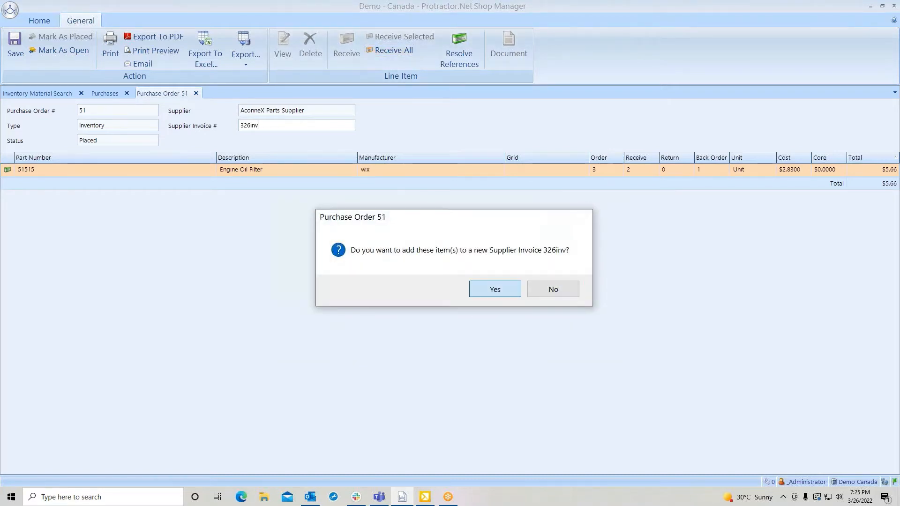
left_click(494, 289)
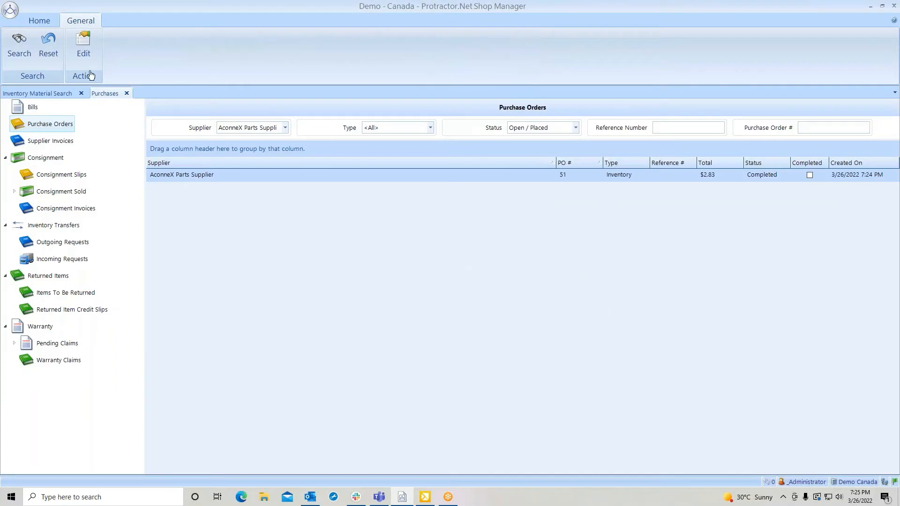
Rerun the inventory search including out-of-stock items and review the engine oil filter's stock, on-order quantity and transaction history.
left_click(53, 96)
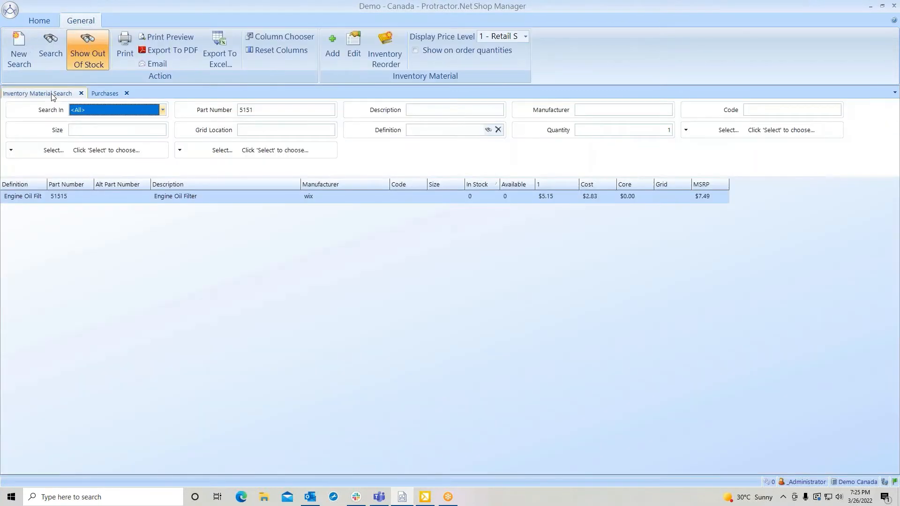
left_click(50, 52)
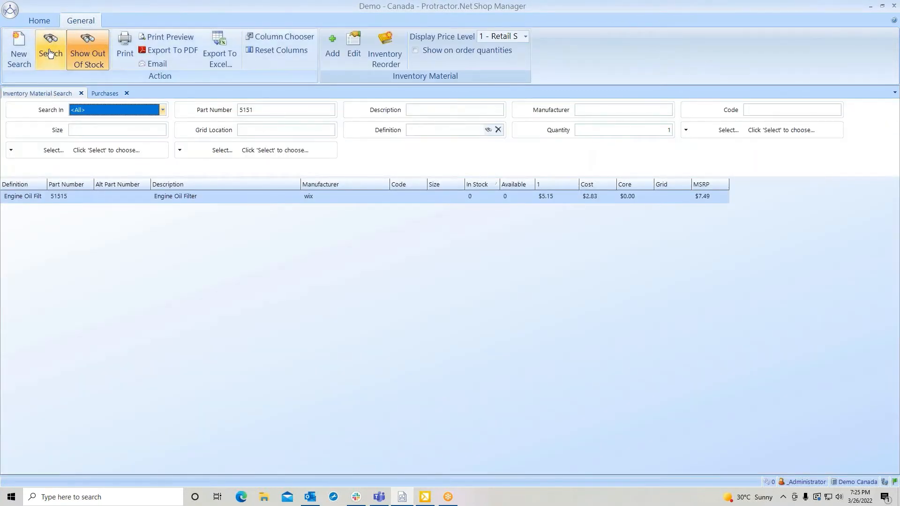
left_click(88, 49)
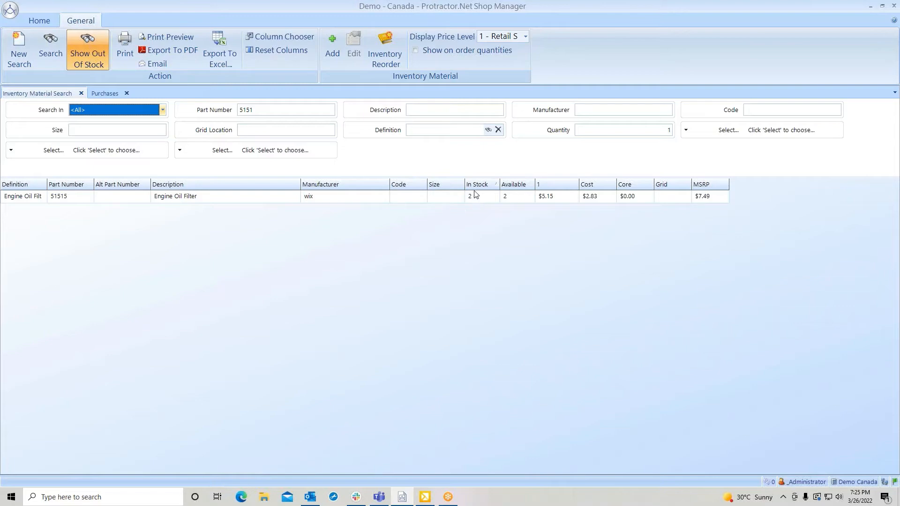
left_click(334, 200)
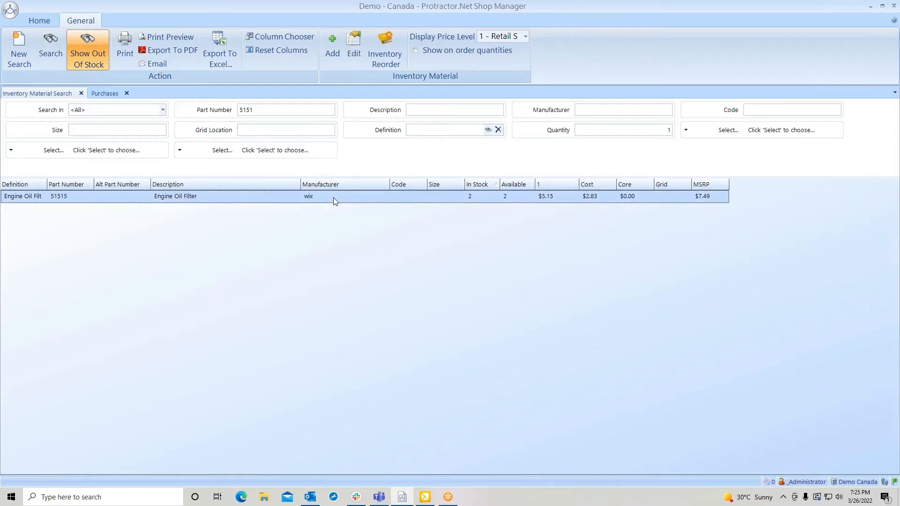
double_click(333, 198)
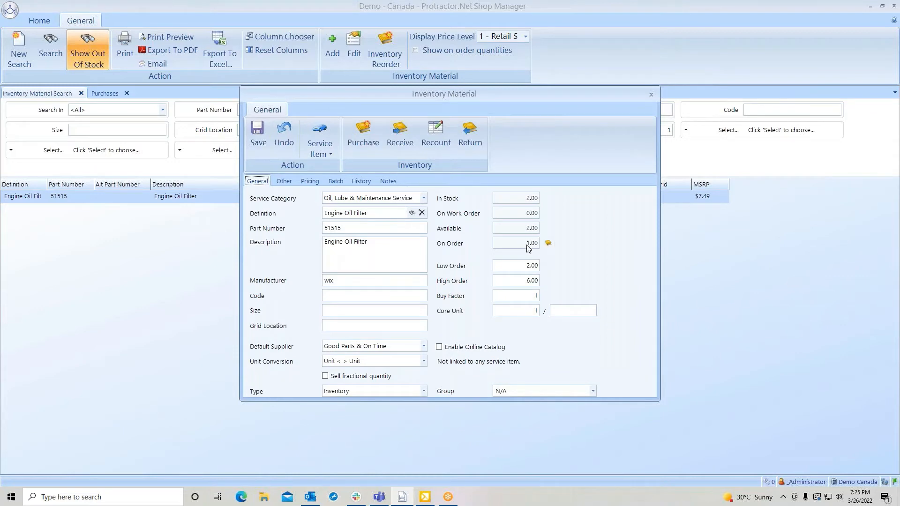
left_click(361, 181)
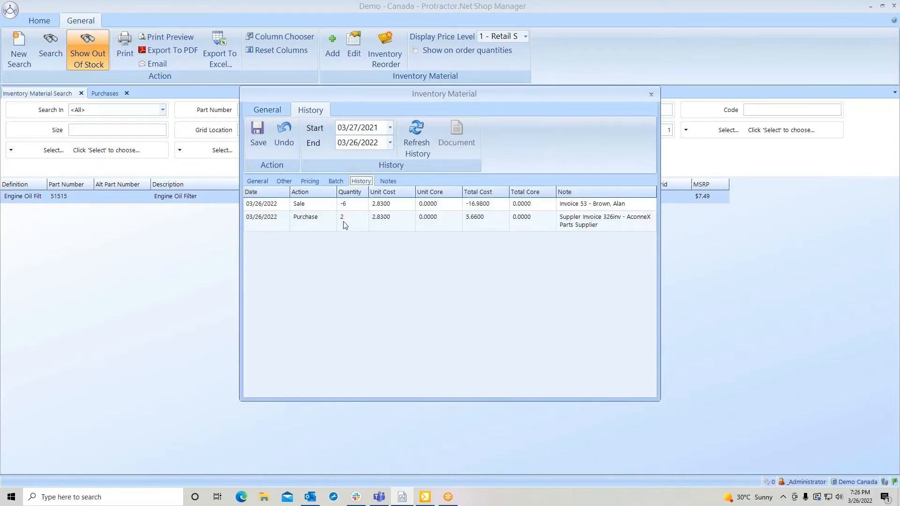
left_click(257, 134)
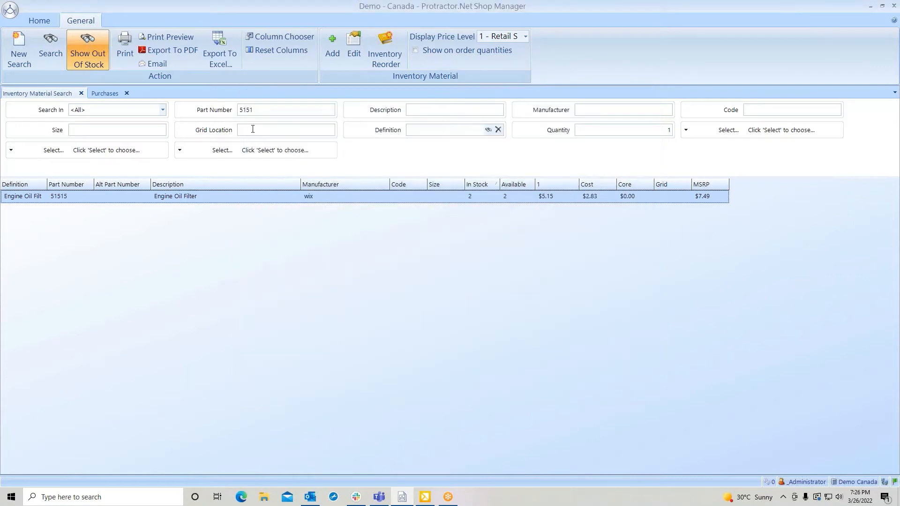
Reopen the AconneX purchase order and receive the back-ordered oil filter onto the open supplier invoice 326inv.
left_click(108, 94)
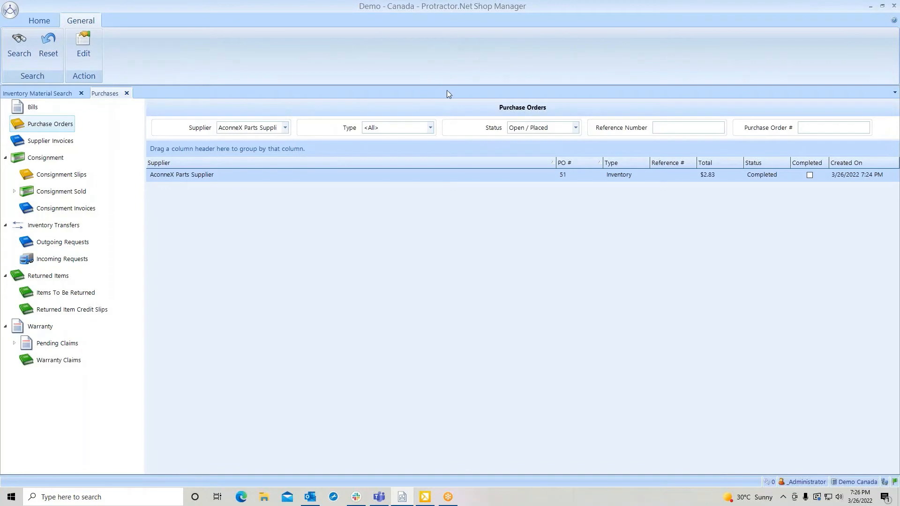
double_click(553, 176)
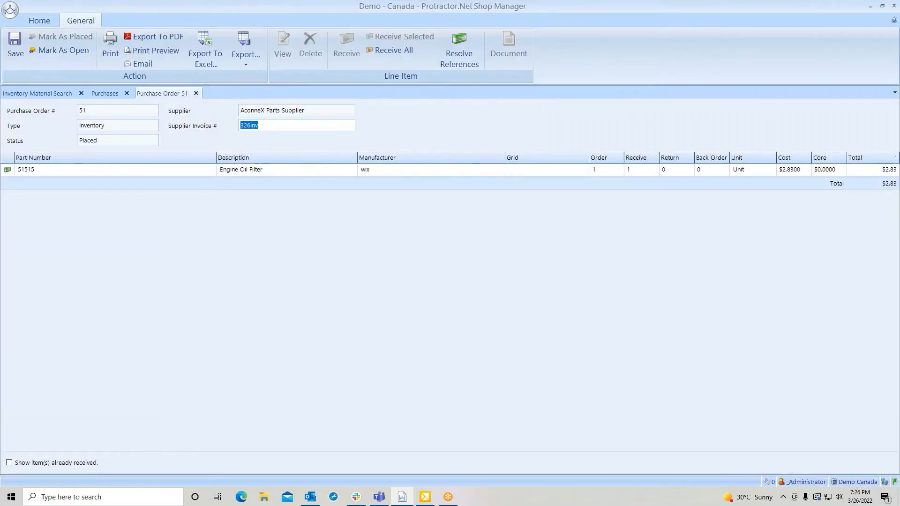
left_click_drag(287, 126, 220, 125)
left_click(402, 52)
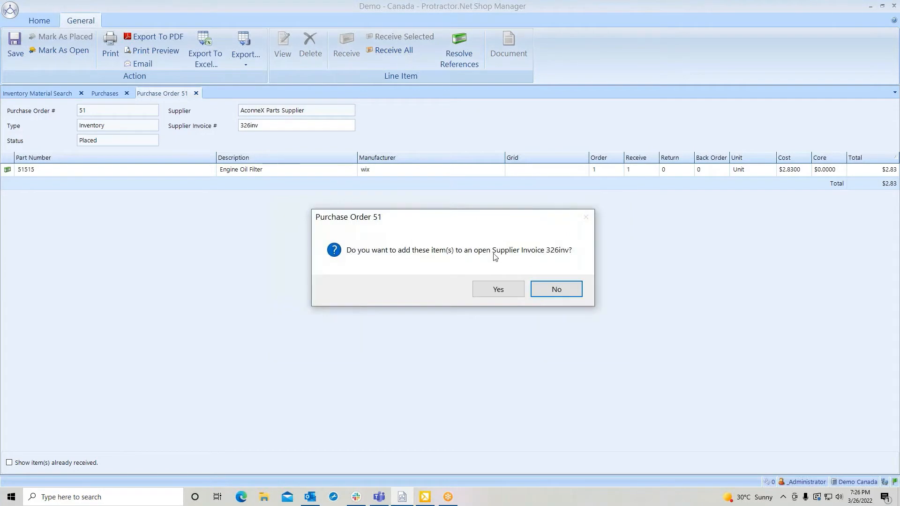
left_click(498, 290)
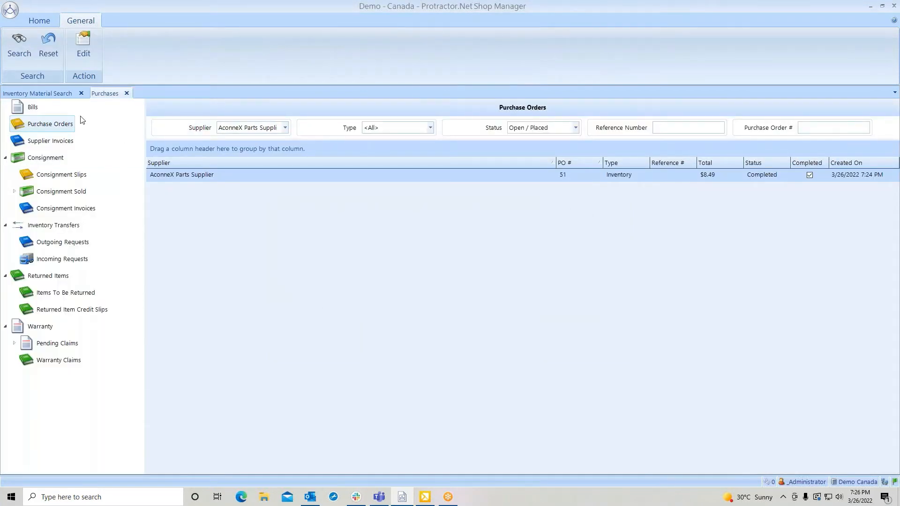
Refresh the inventory search with out-of-stock items included, review the engine oil filter's stock and transaction history, and close the item and search.
left_click(54, 93)
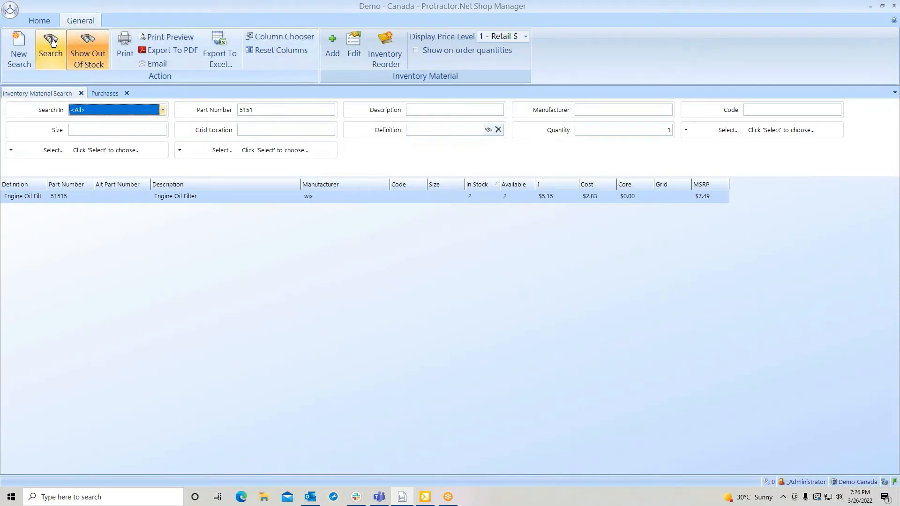
left_click(88, 45)
left_click(94, 50)
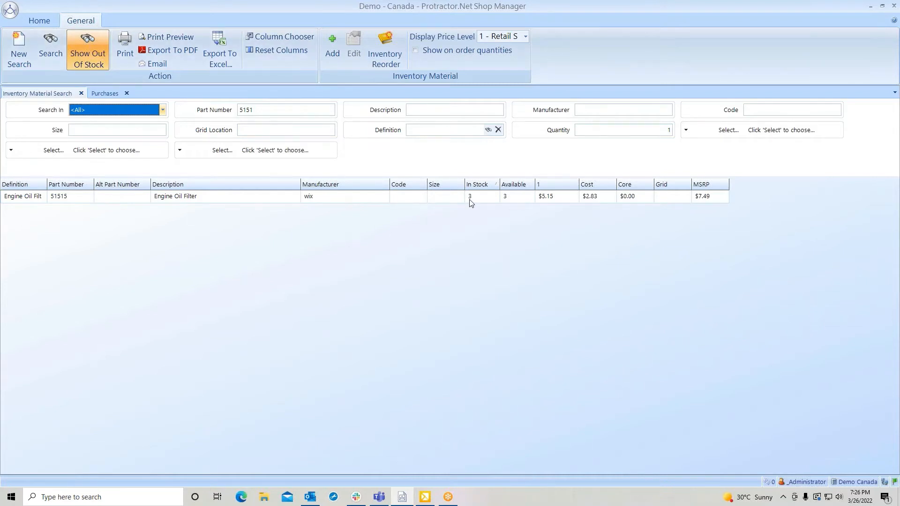
mouse_move(506, 201)
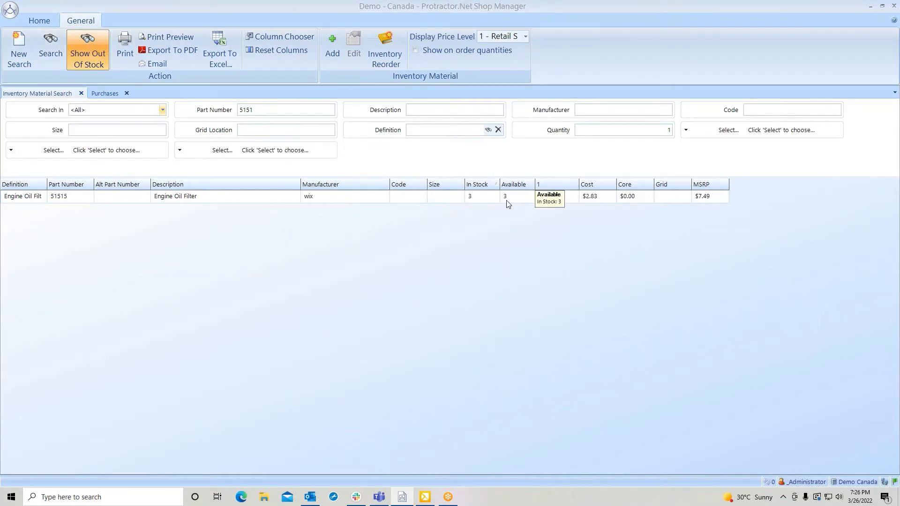
left_click(402, 197)
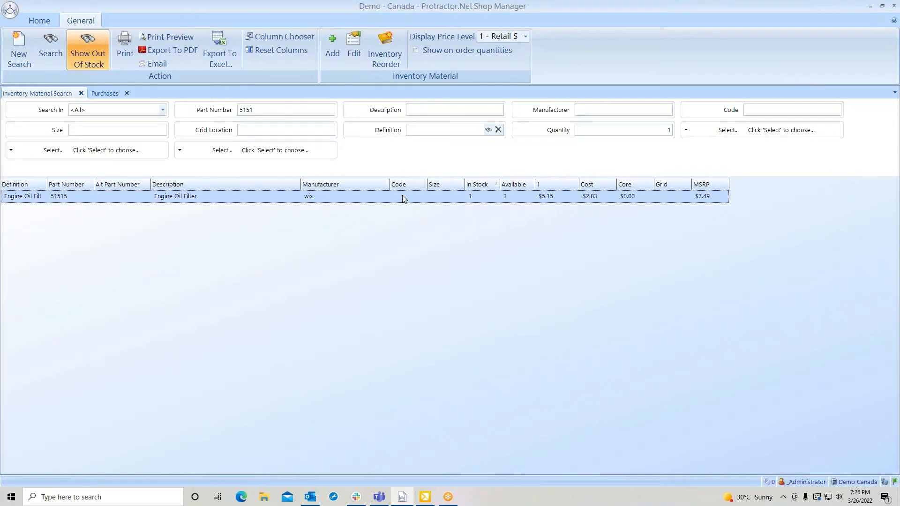
double_click(402, 196)
left_click(367, 182)
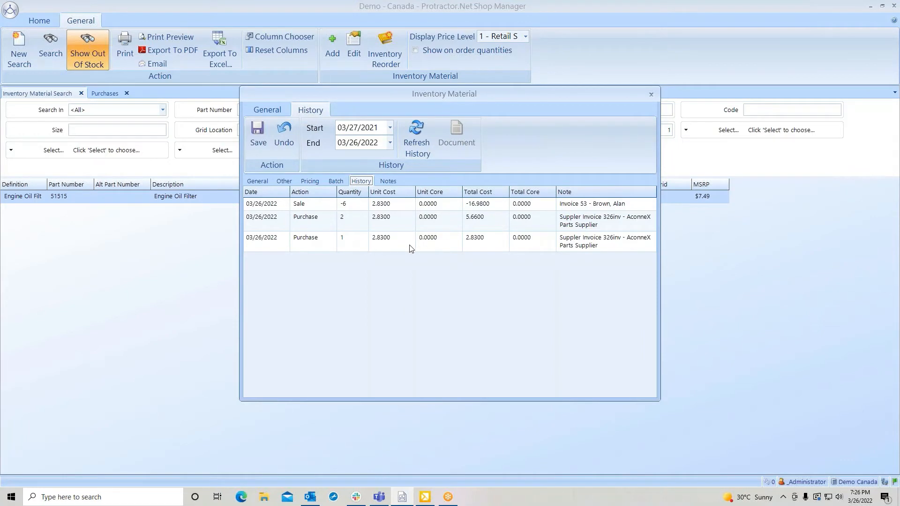
left_click(257, 134)
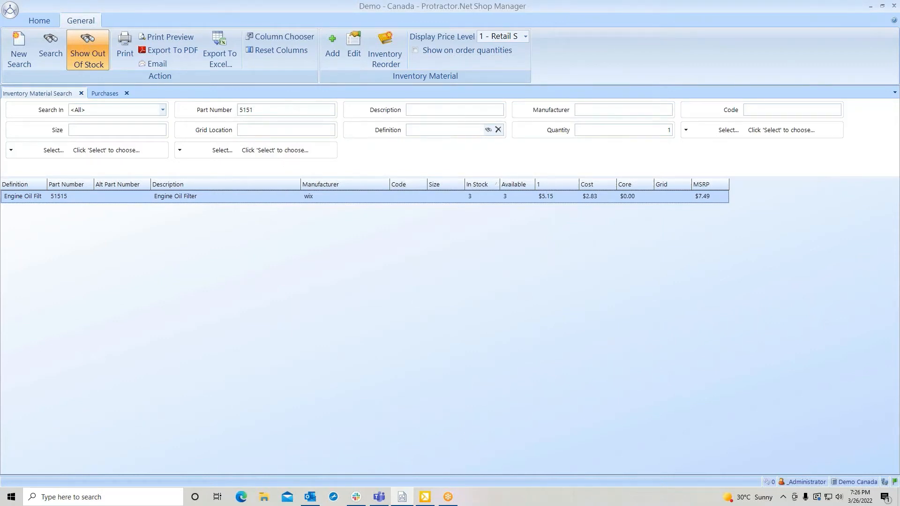
left_click(82, 94)
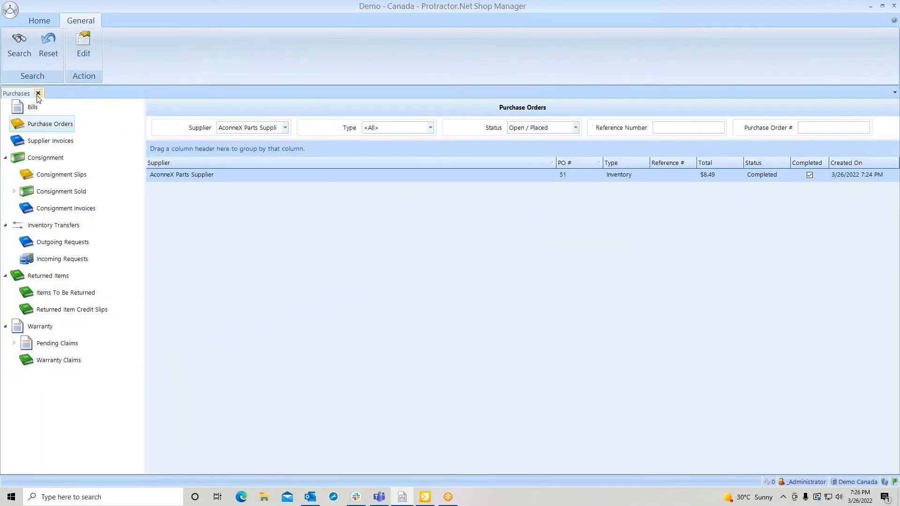
Open the in-progress work order for the 2000 Ford Explorer XLT under technician TSA and show its purchases.
left_click(39, 20)
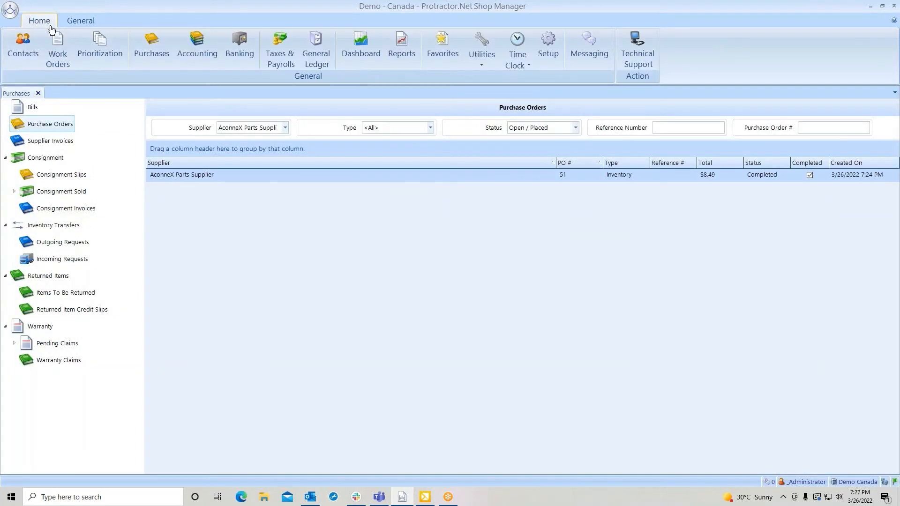
left_click(57, 53)
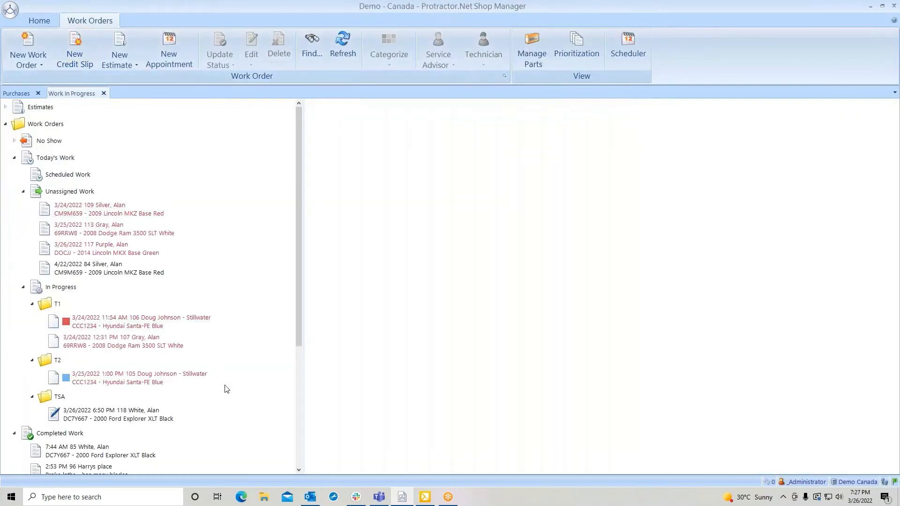
left_click(118, 418)
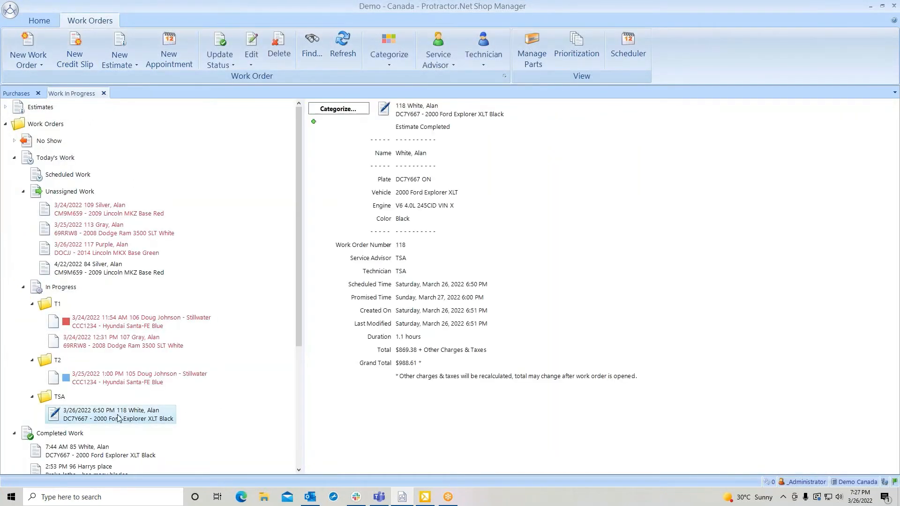
double_click(120, 417)
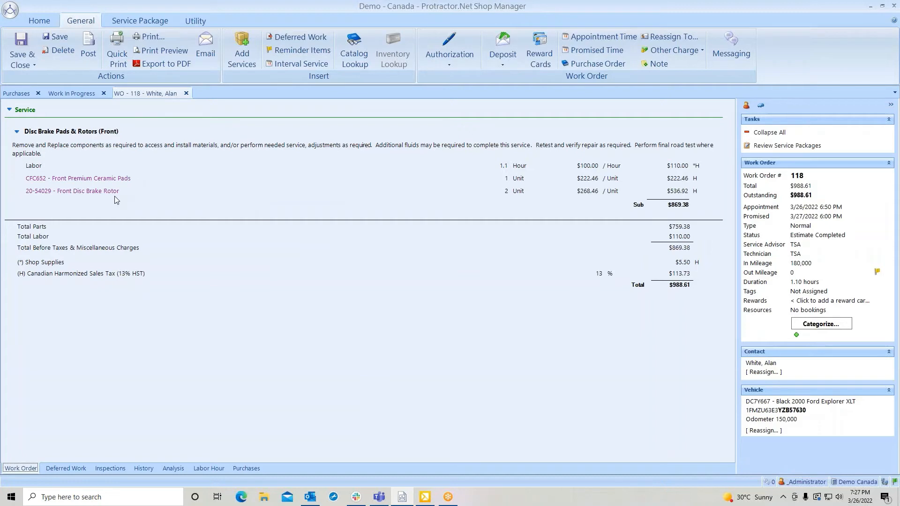
left_click(256, 468)
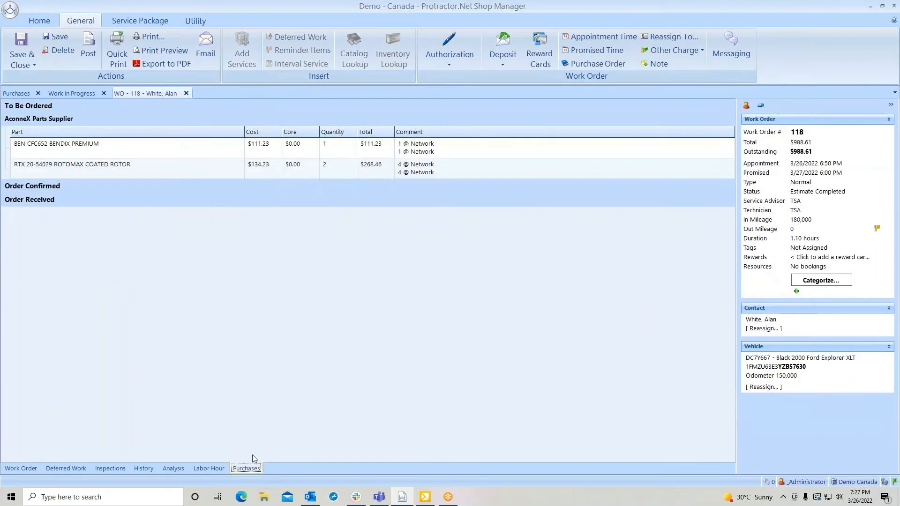
Place the online AconneX order for the Bendix Premium brake pads and the Rotomax coated rotors.
left_click(140, 150)
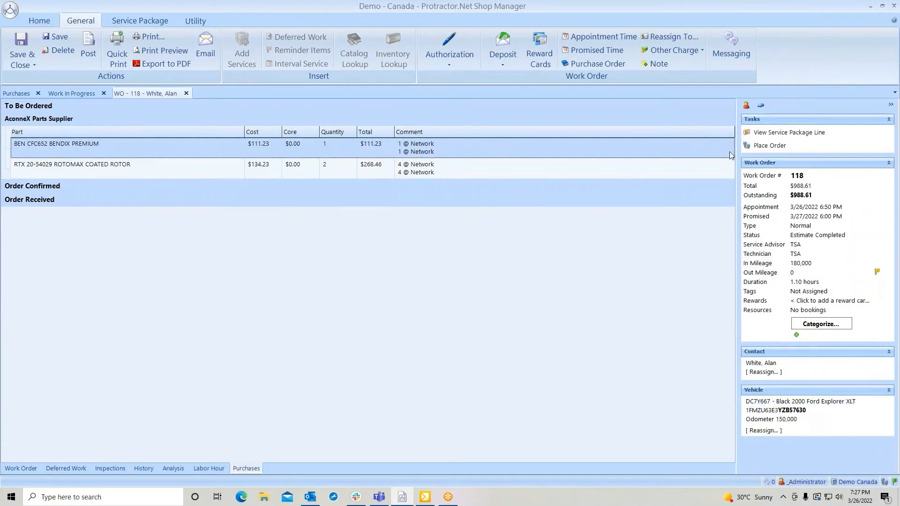
left_click(769, 145)
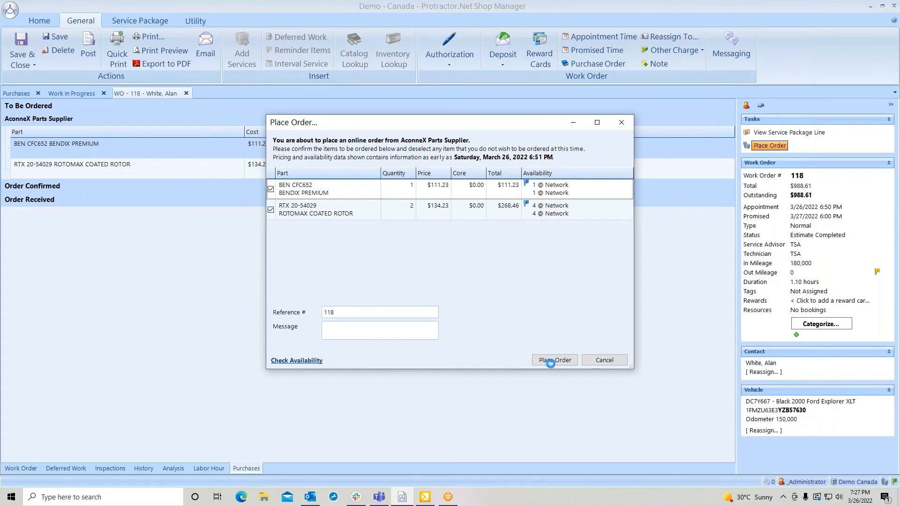
left_click(551, 360)
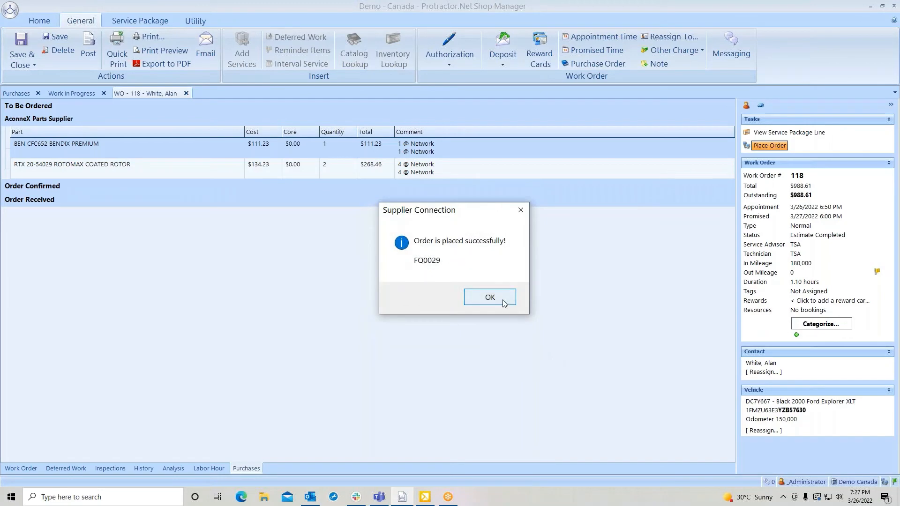
left_click(503, 300)
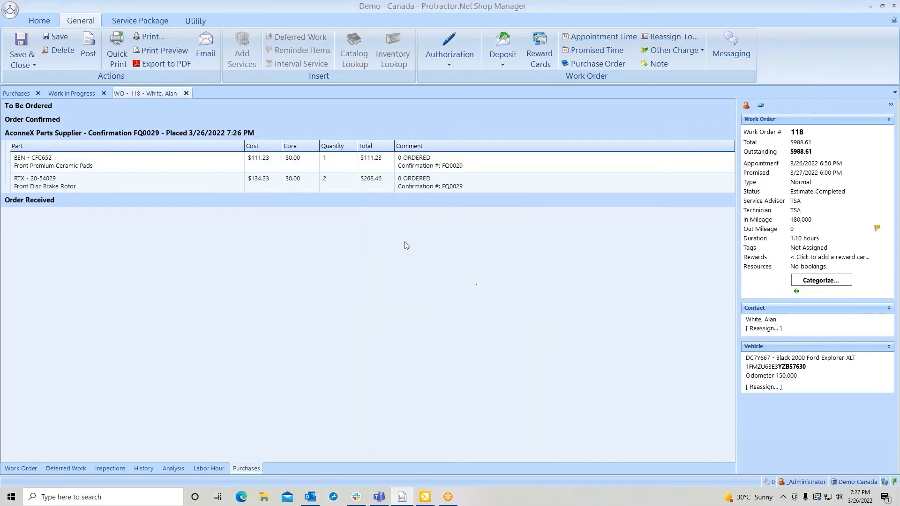
Open the front disc brake rotor's purchase order and set its line to receive 1 and back order 1.
left_click(330, 179)
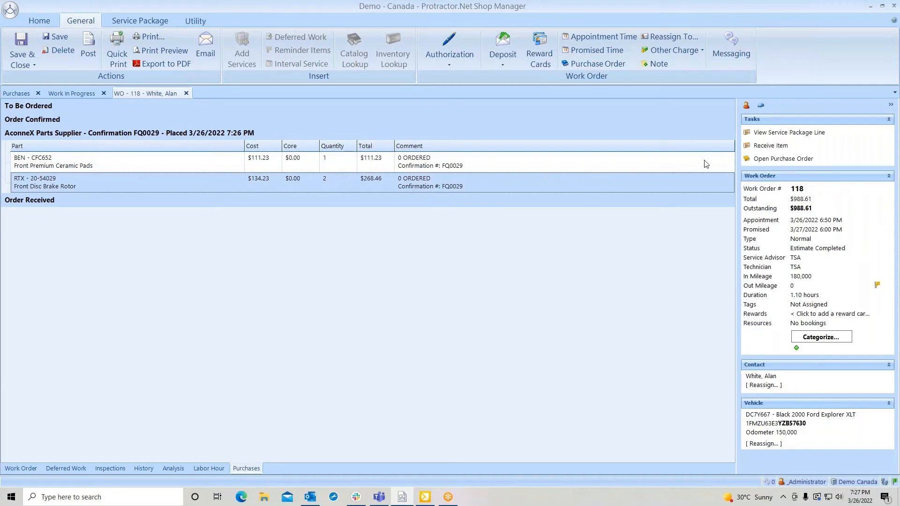
left_click(767, 159)
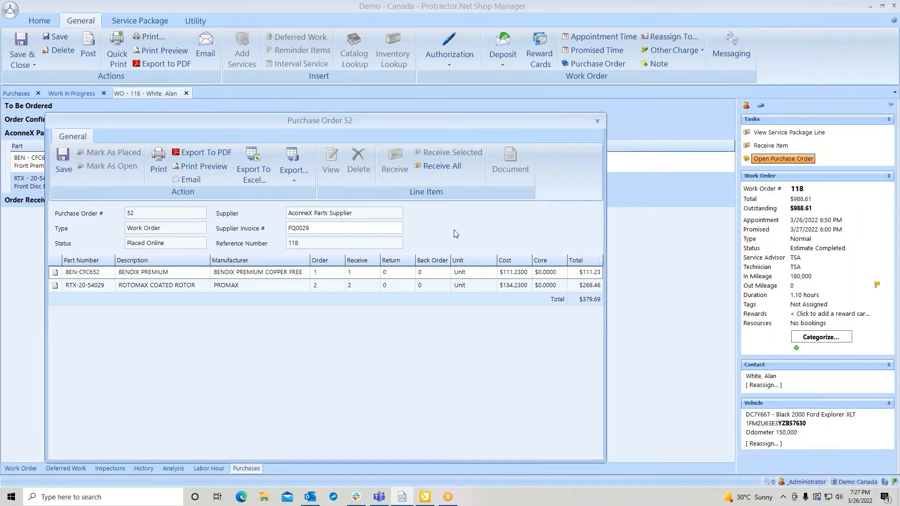
left_click(318, 228)
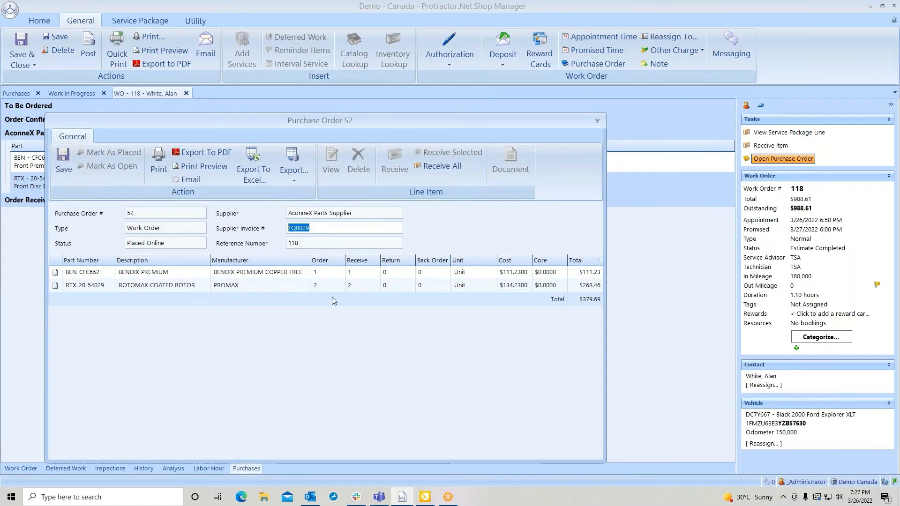
left_click(354, 286)
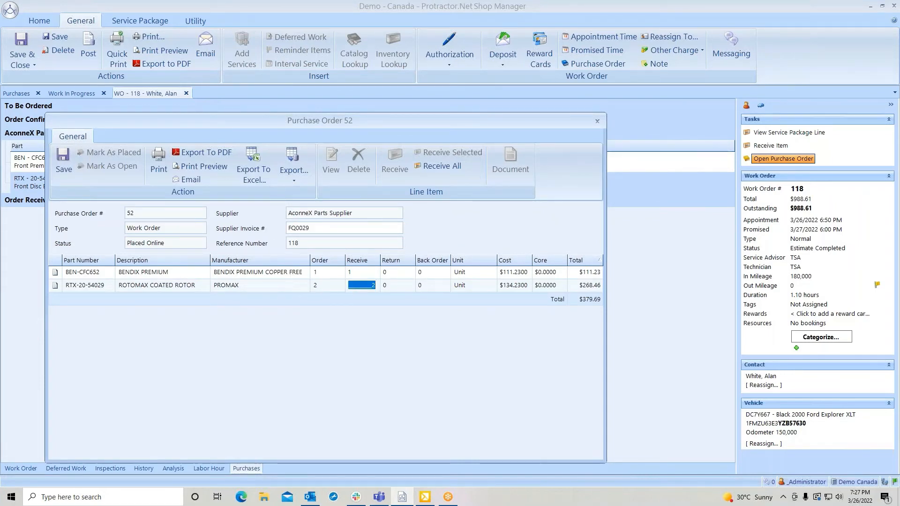
type("1")
left_click(428, 285)
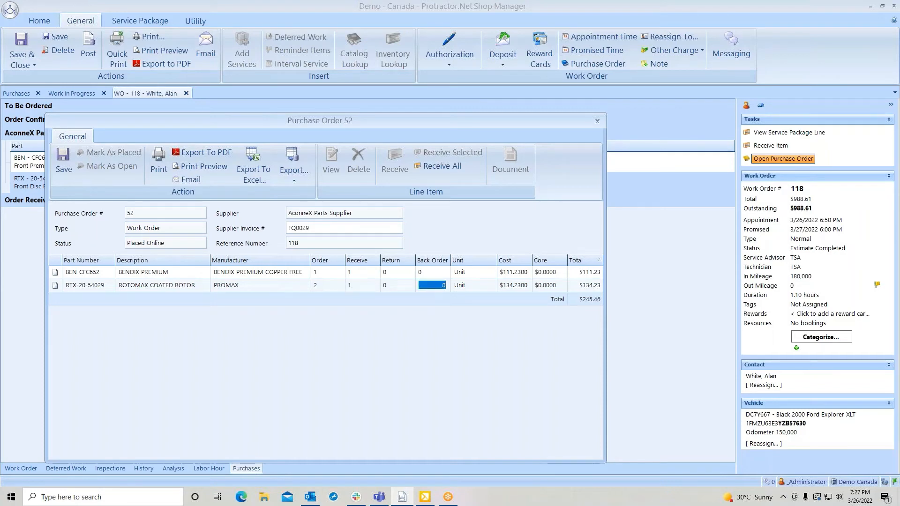
type("1")
key("Tab")
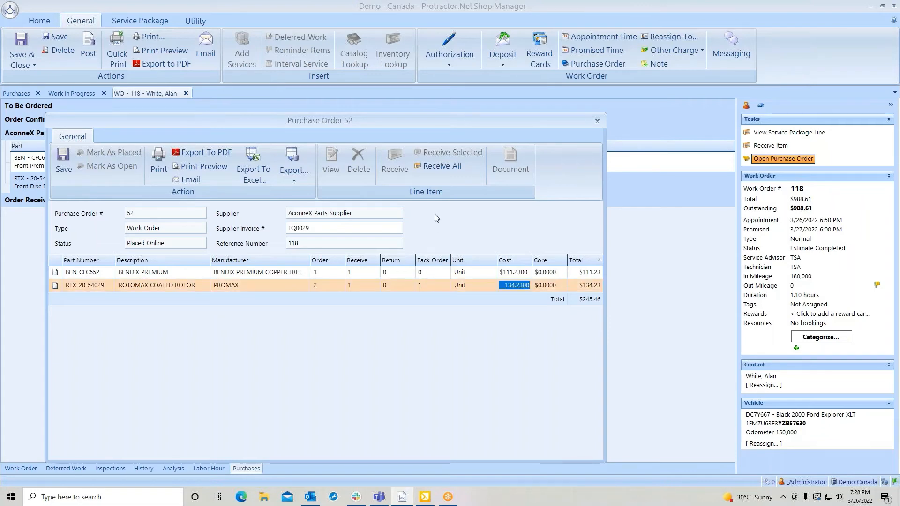
Receive all items of the purchase order onto a new supplier invoice and save the work order from its service view.
left_click(434, 169)
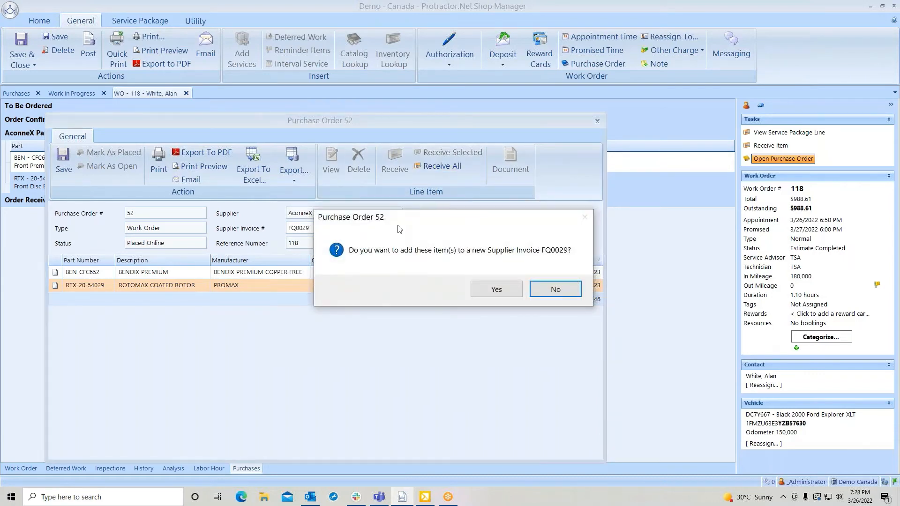
left_click(500, 287)
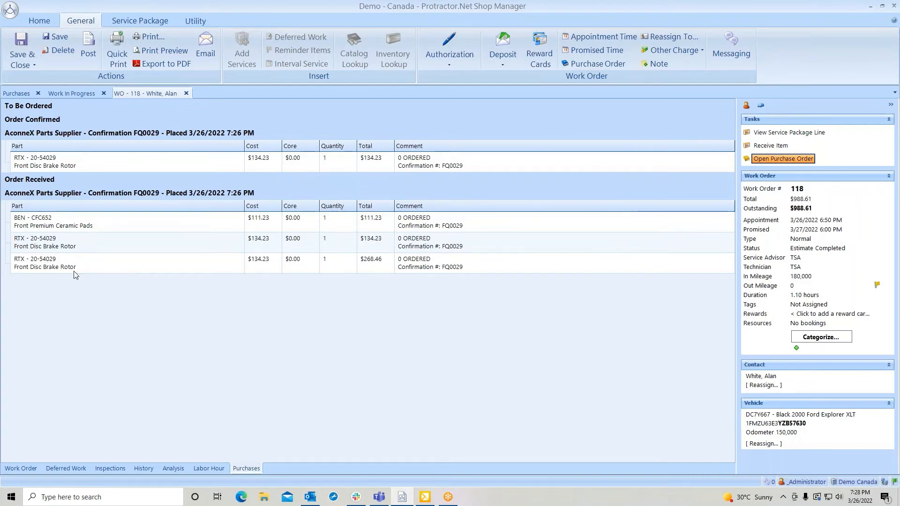
left_click(20, 468)
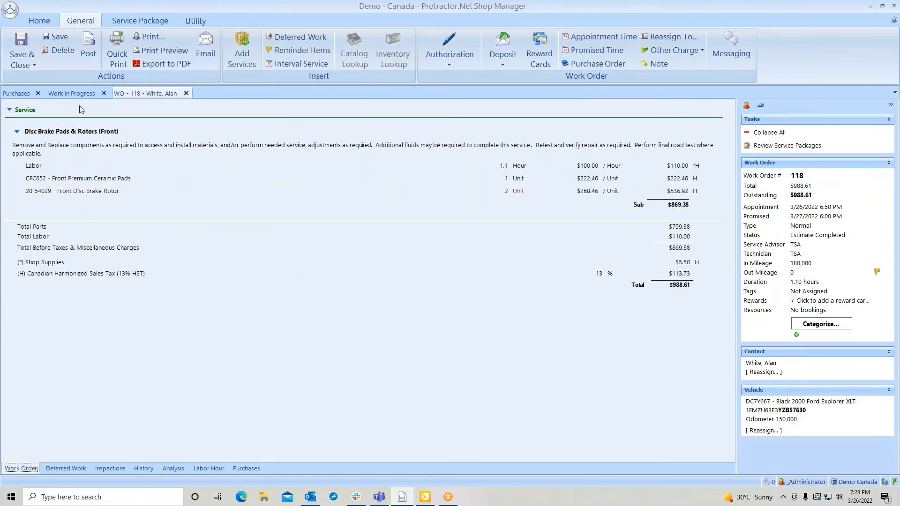
left_click(59, 37)
mouse_move(526, 193)
Rerun the purchase order search, open the AconneX work order purchase order to review the remaining rotor line, and close it.
left_click(17, 93)
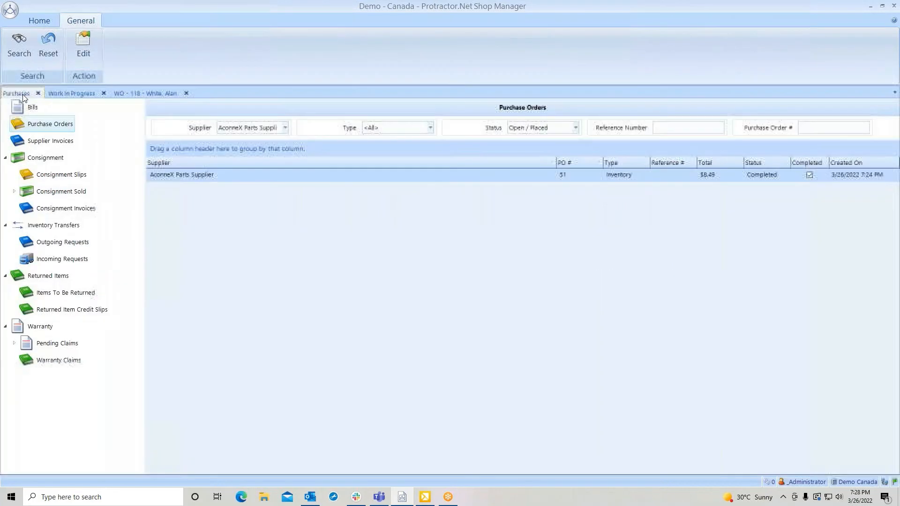
left_click(16, 47)
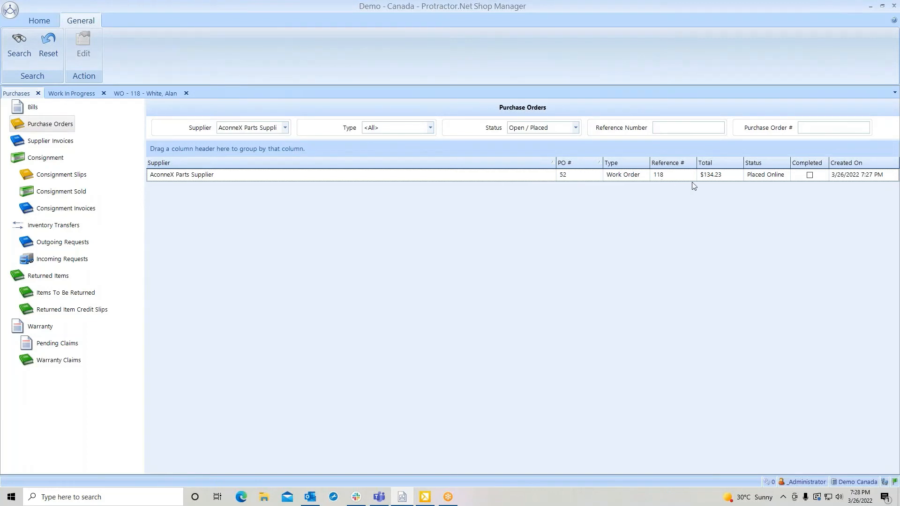
left_click(512, 176)
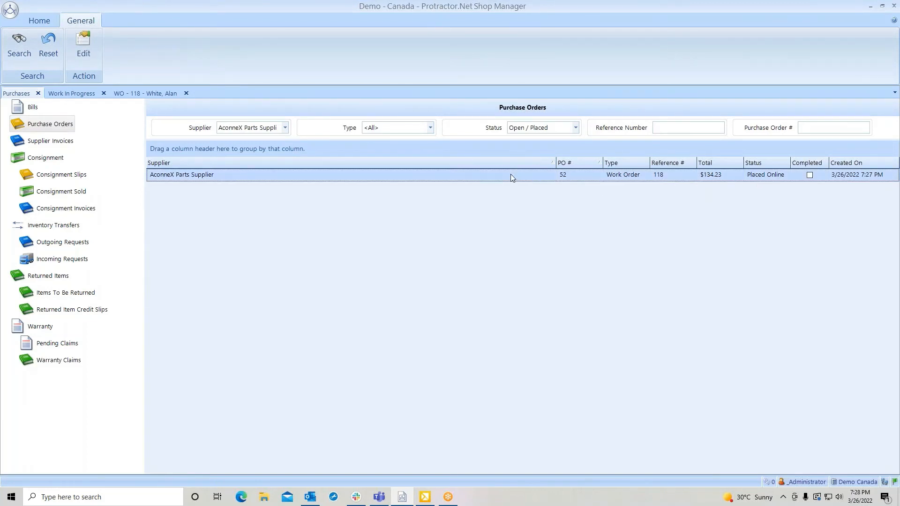
double_click(510, 174)
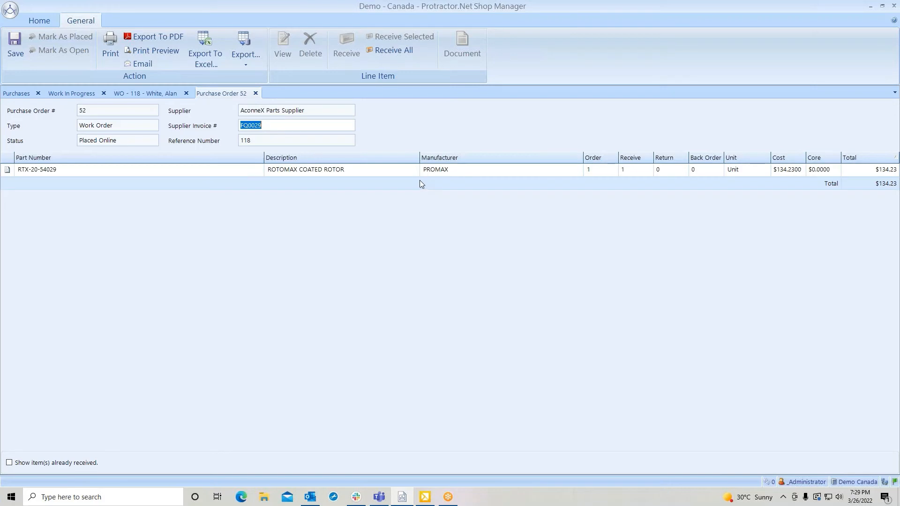
left_click(403, 171)
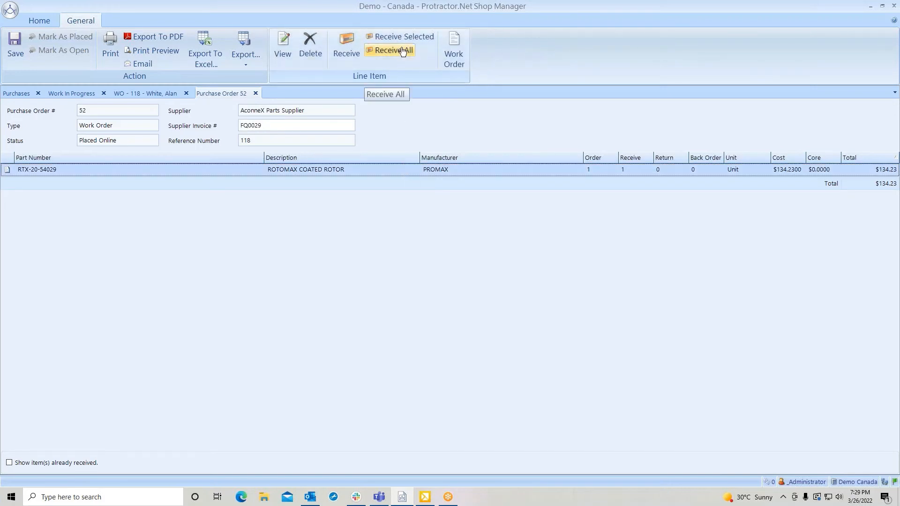
left_click(254, 93)
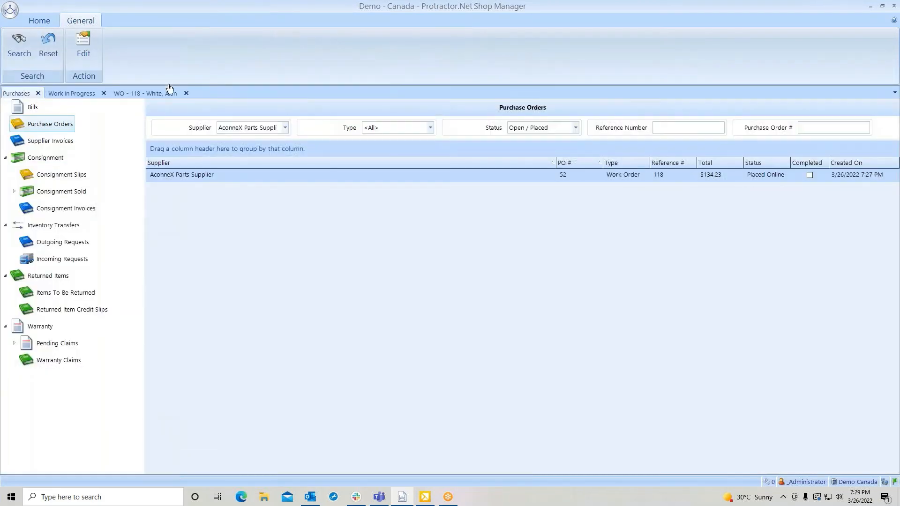
Receive the remaining confirmed front disc brake rotor from the work order's purchases, accepting quantity 1, and return to the service view.
left_click(154, 94)
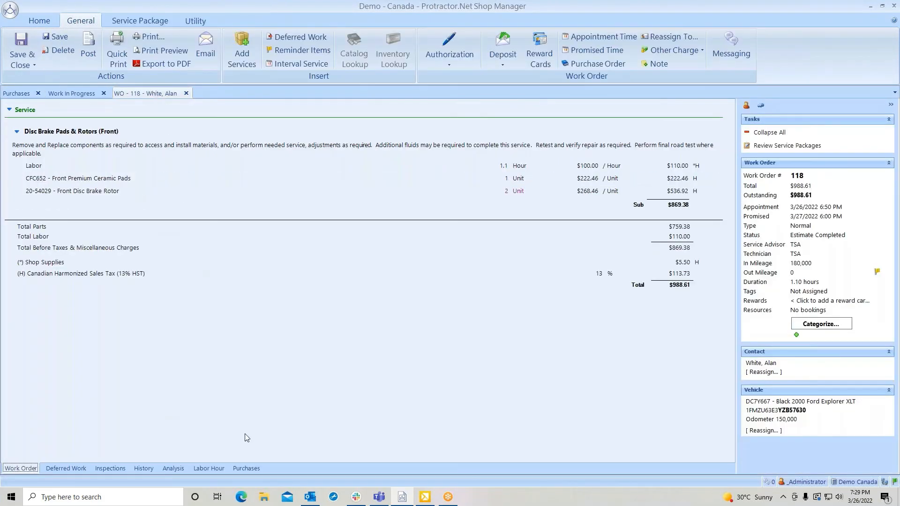
left_click(249, 469)
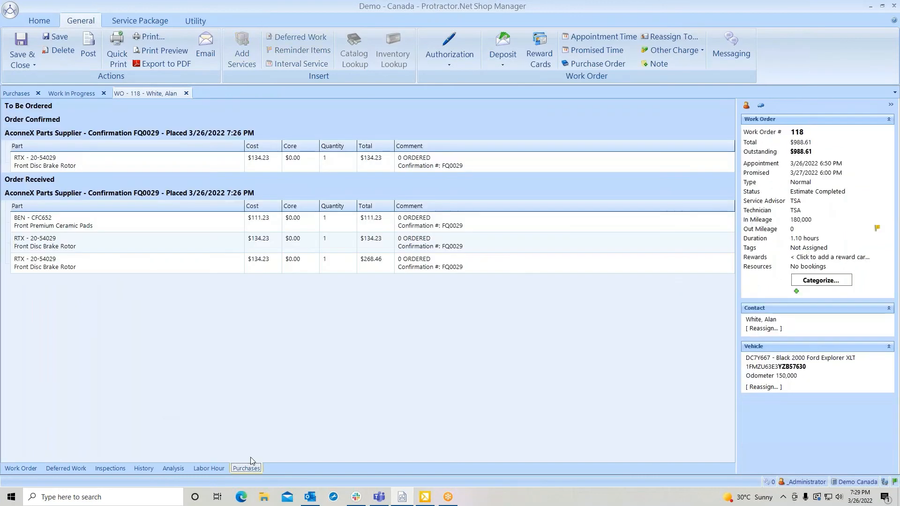
left_click(343, 161)
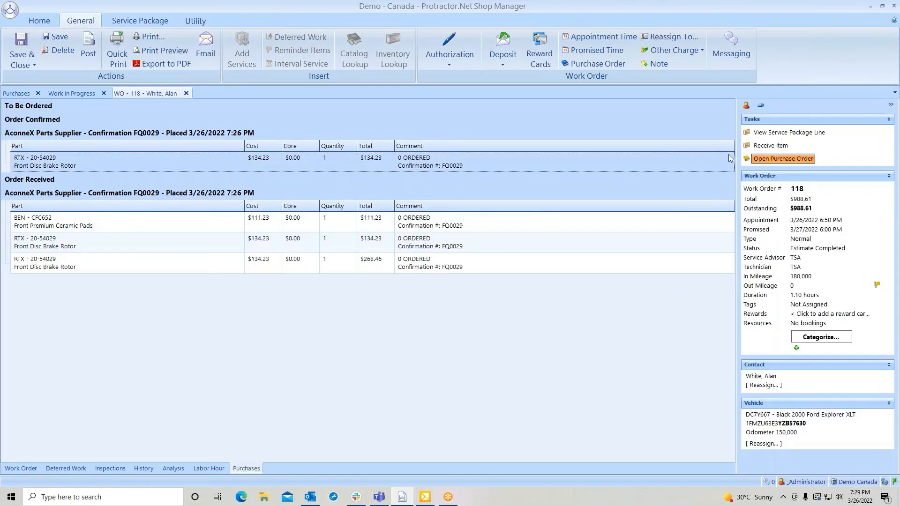
left_click(771, 146)
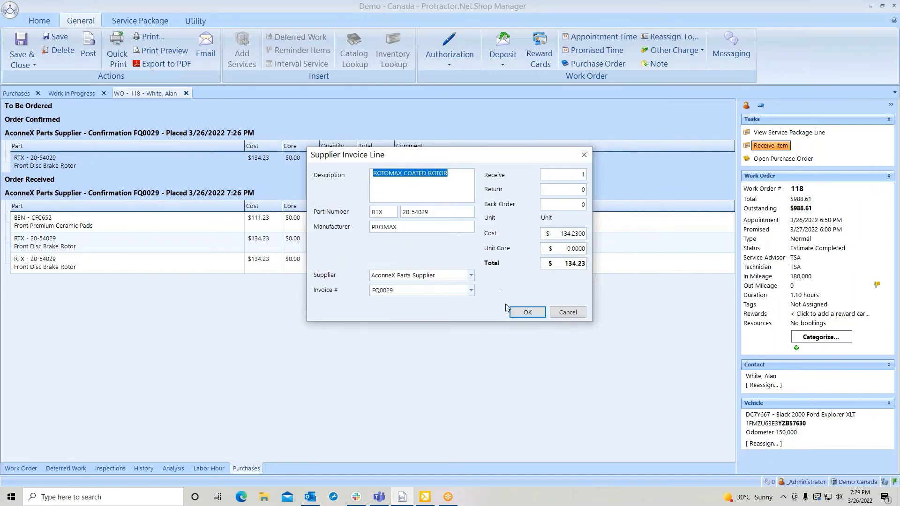
left_click(528, 313)
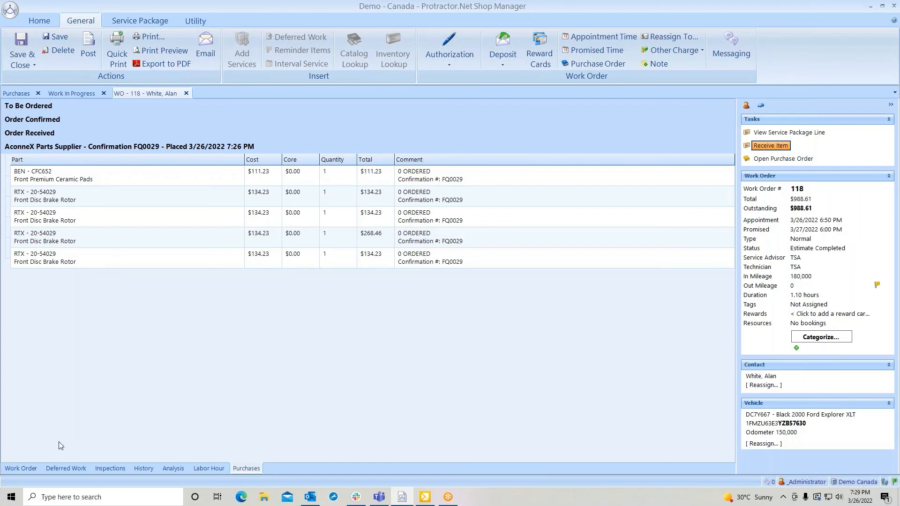
left_click(13, 468)
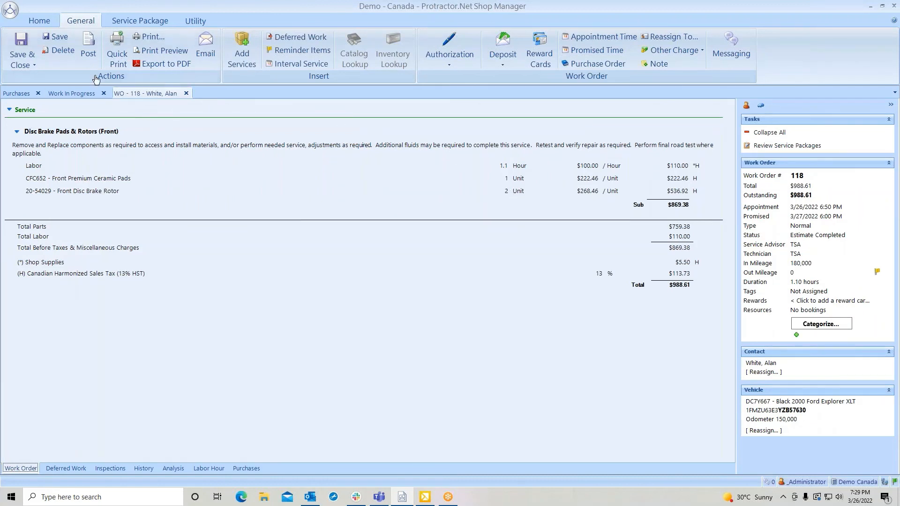
Refresh the open purchase order search, and search the AconneX Parts Supplier purchase orders with status Completed.
left_click(17, 94)
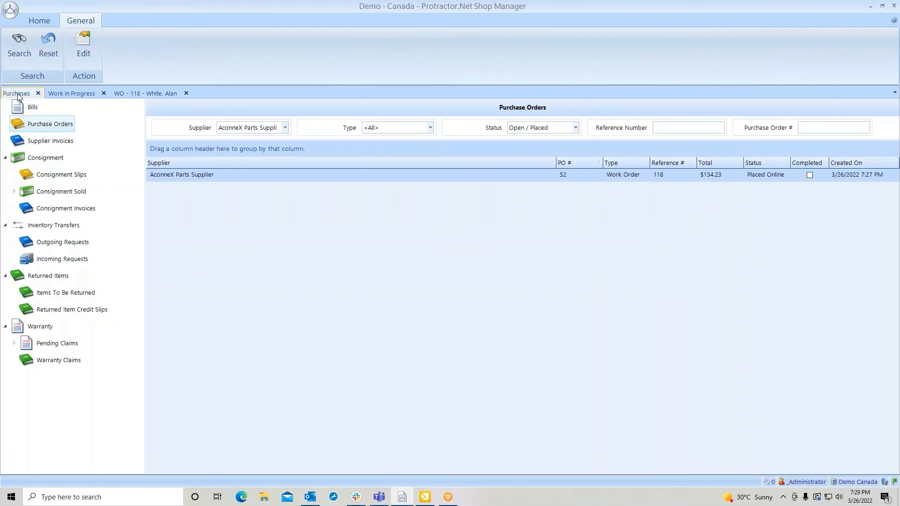
left_click(21, 44)
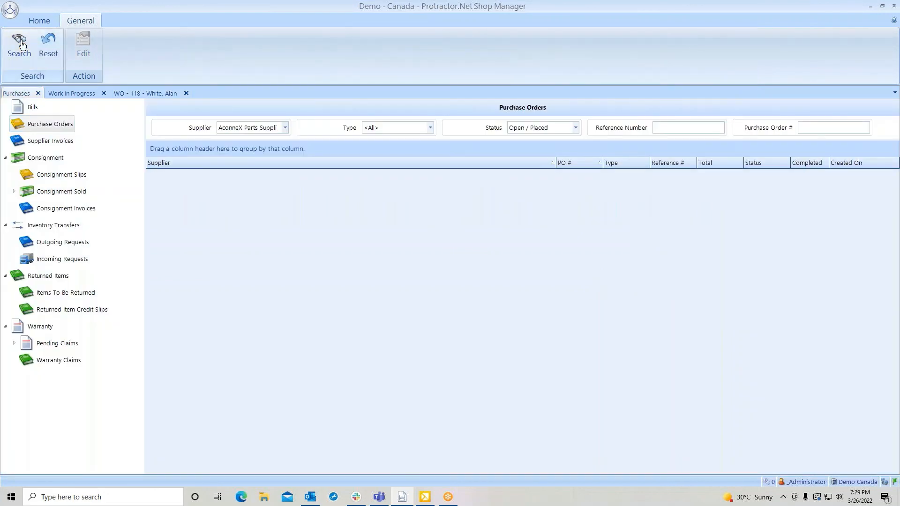
left_click(575, 126)
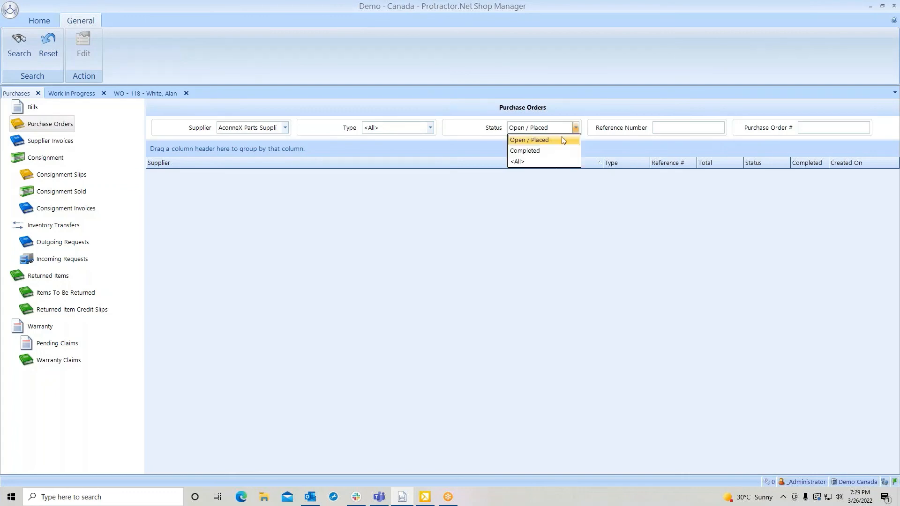
left_click(533, 151)
left_click(21, 53)
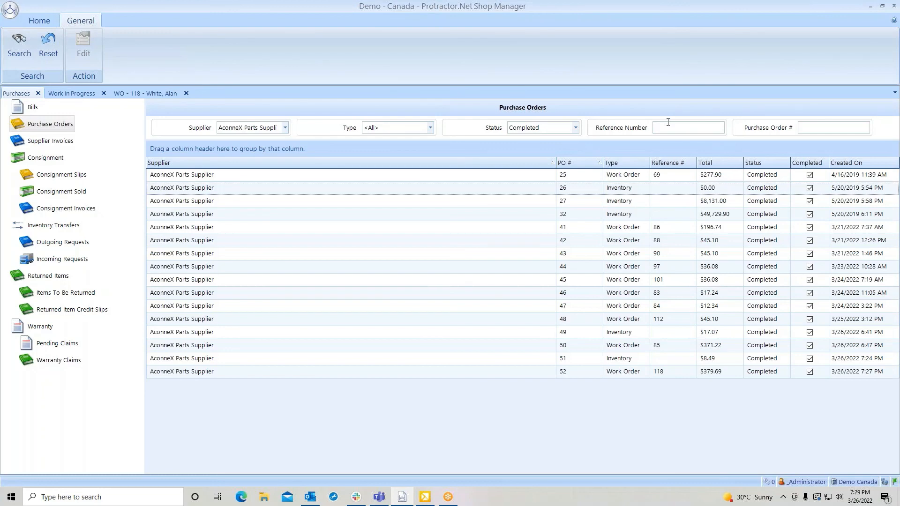
Open the most recent completed work order purchase order to review its received lines, and close both it and the work order.
double_click(685, 372)
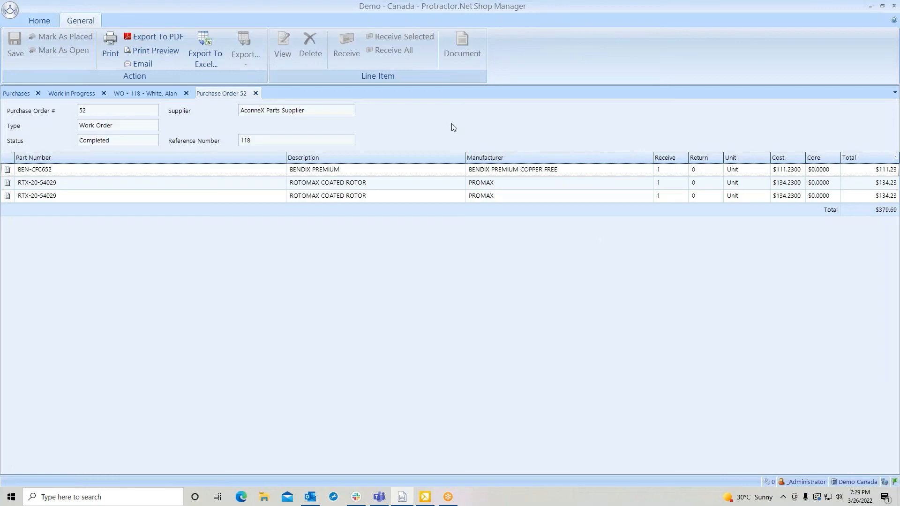
left_click(256, 93)
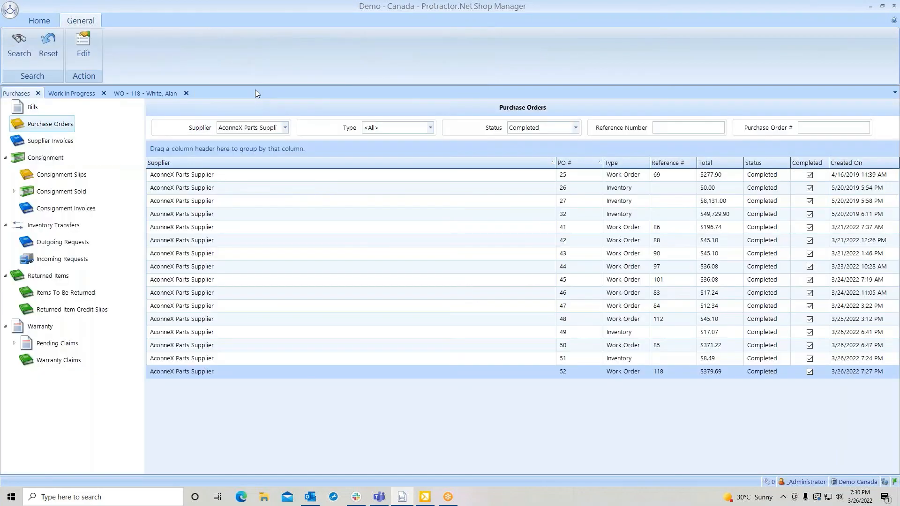
left_click(186, 93)
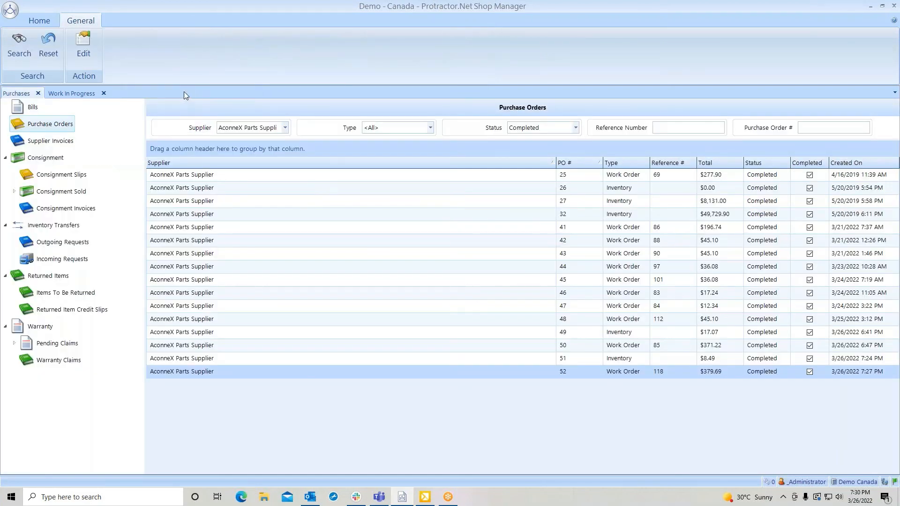